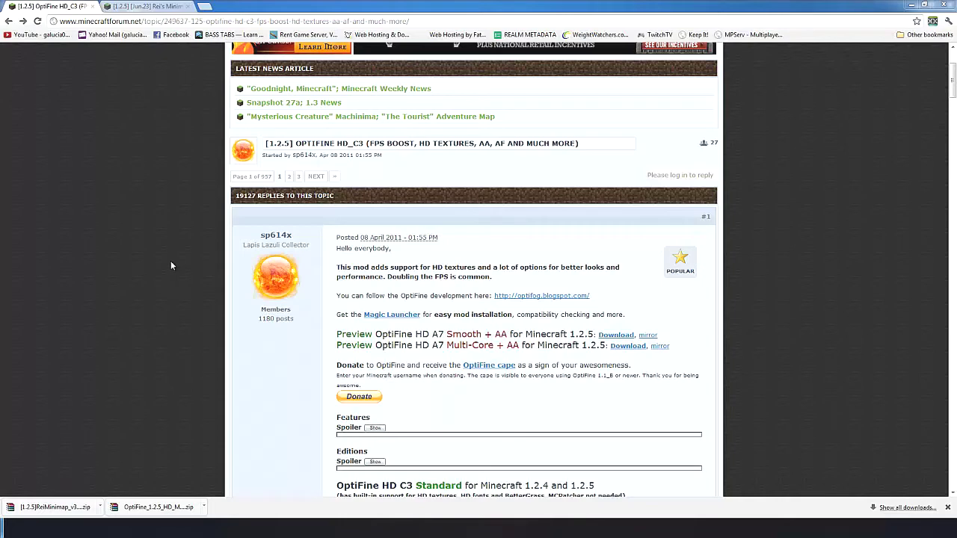
# Scroll the OptiFine forum thread down to the OptiFine HD C3 Standard download links.
pyautogui.moveTo(953, 87); pyautogui.dragTo(952, 93)
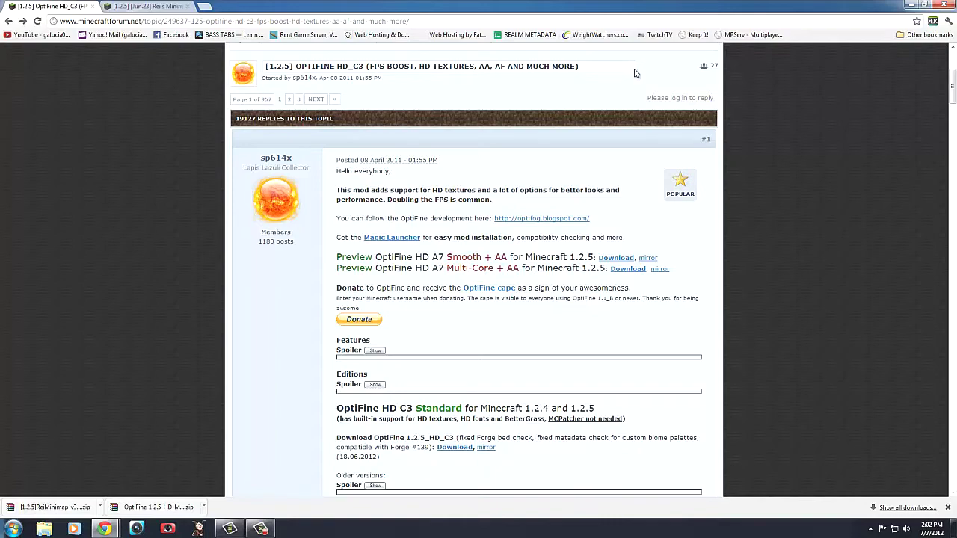
# Clear the browser windows, move OptiFine_1.2.5_HD_MT_AA_A7.zip to the desktop and open it in WinRAR.
pyautogui.click(910, 5)
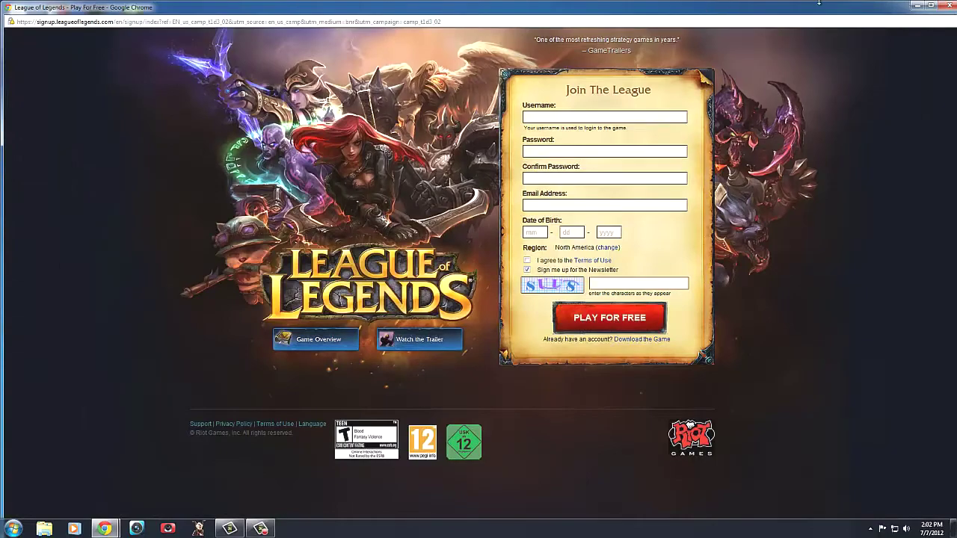
pyautogui.click(949, 5)
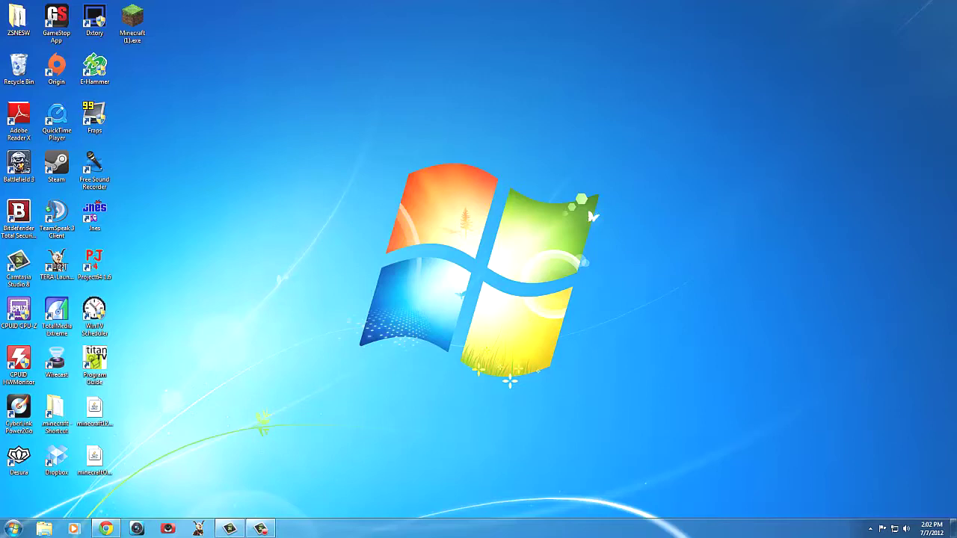
pyautogui.moveTo(227, 176); pyautogui.dragTo(401, 170)
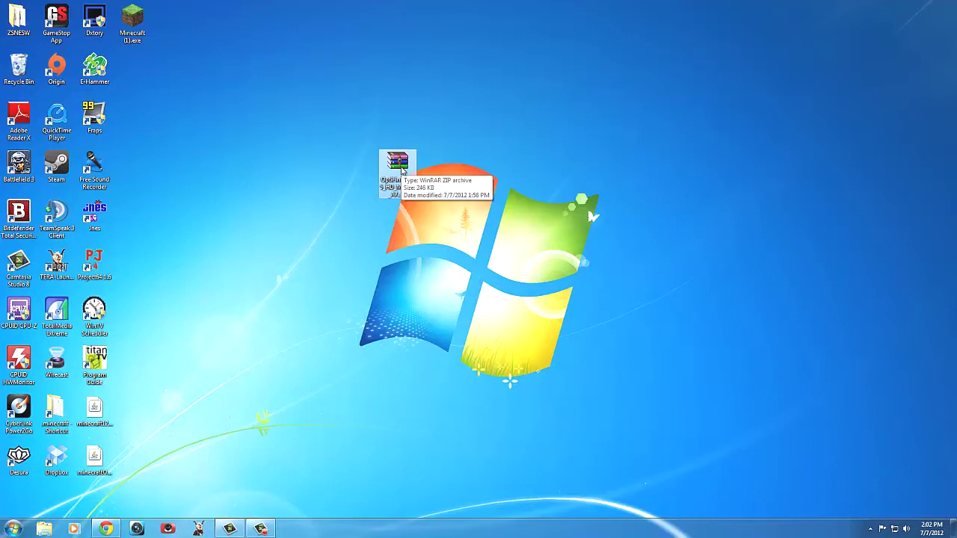
pyautogui.doubleClick(402, 171)
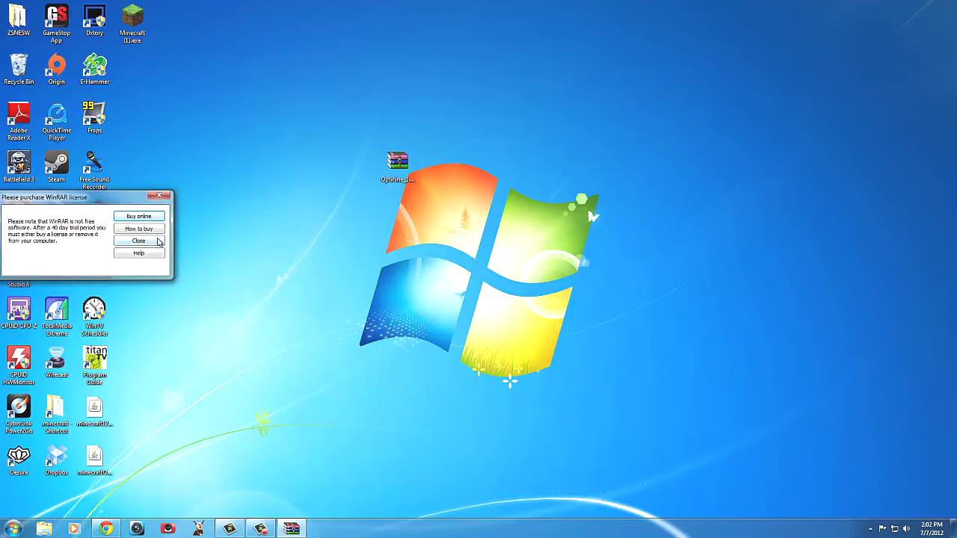
pyautogui.click(139, 240)
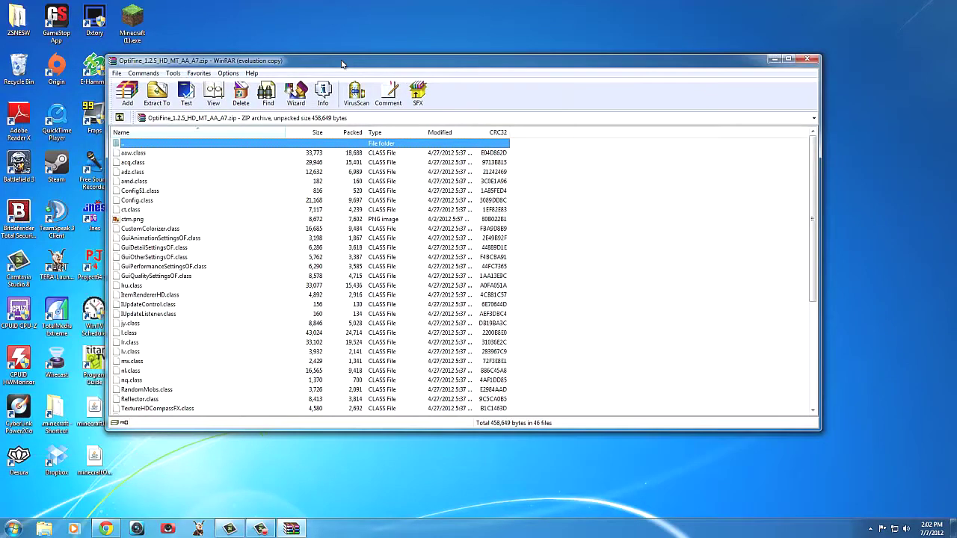
pyautogui.press('super+d')
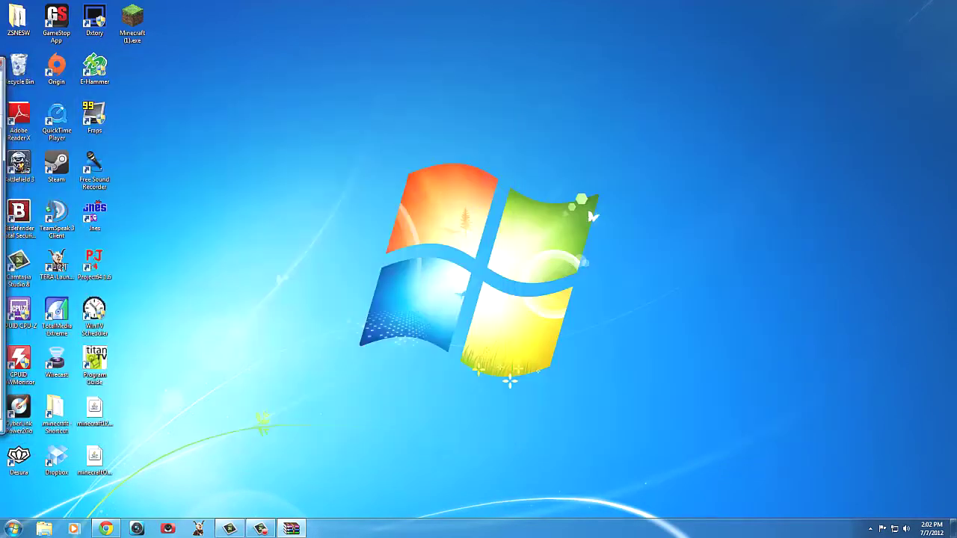
# Open minecraft.jar from the .minecraft bin folder in WinRAR and add the OptiFine files into it.
pyautogui.doubleClick(65, 411)
pyautogui.doubleClick(344, 101)
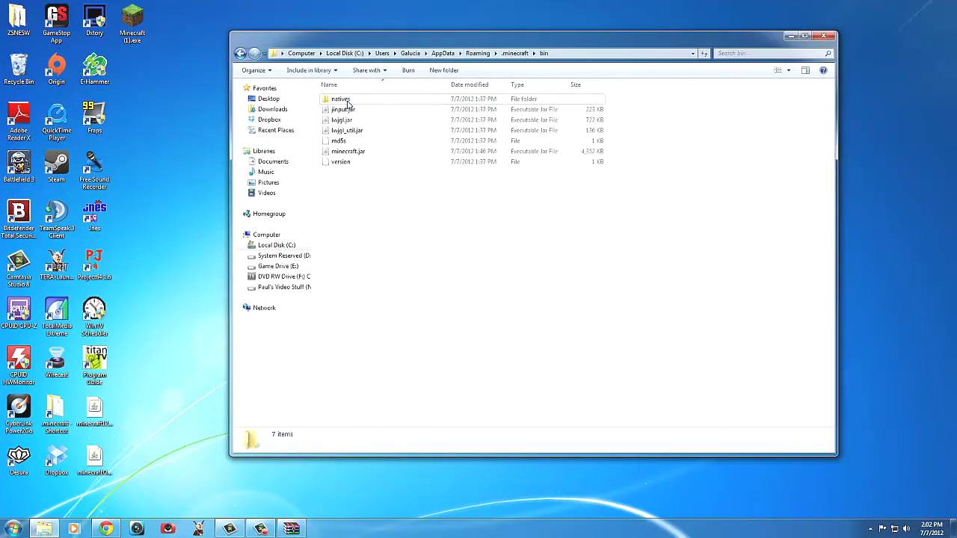
pyautogui.rightClick(357, 154)
pyautogui.moveTo(449, 173)
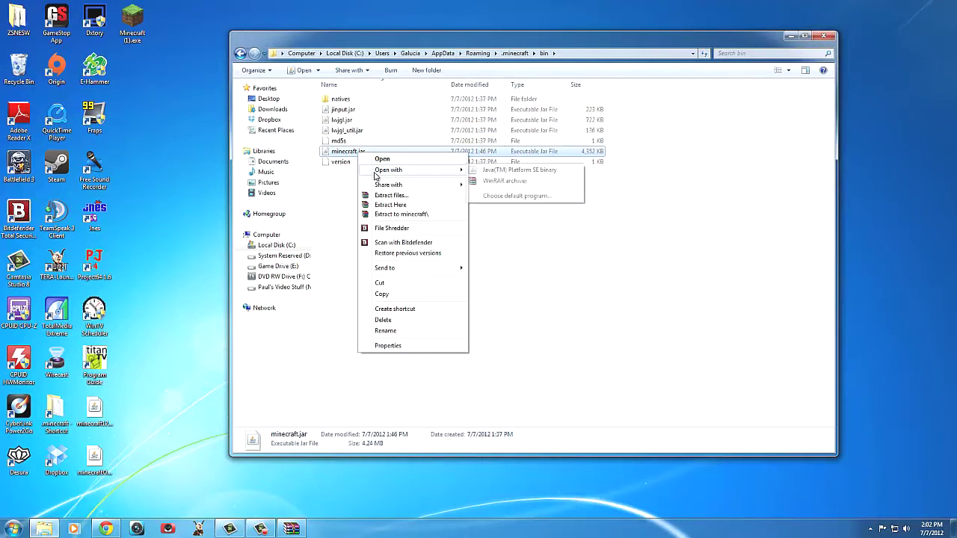
pyautogui.click(540, 184)
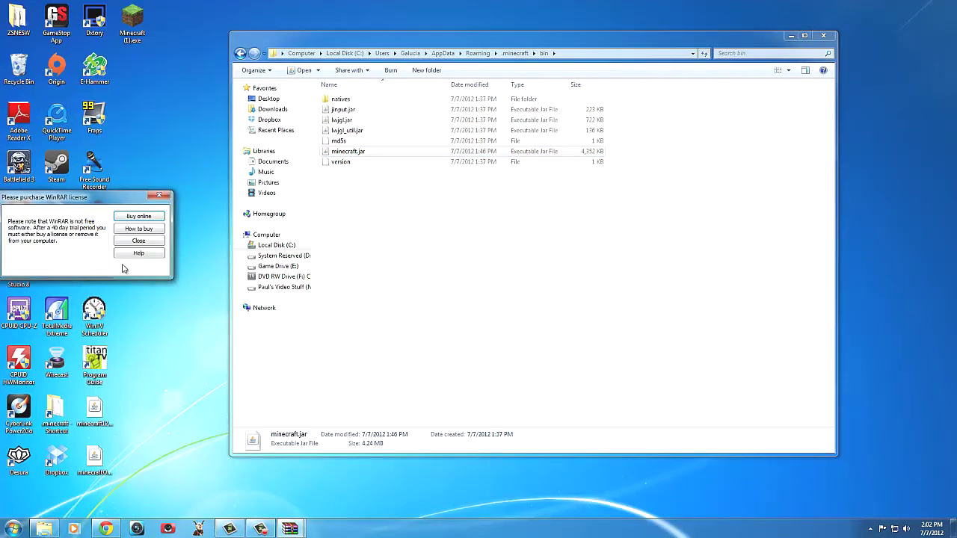
pyautogui.click(139, 242)
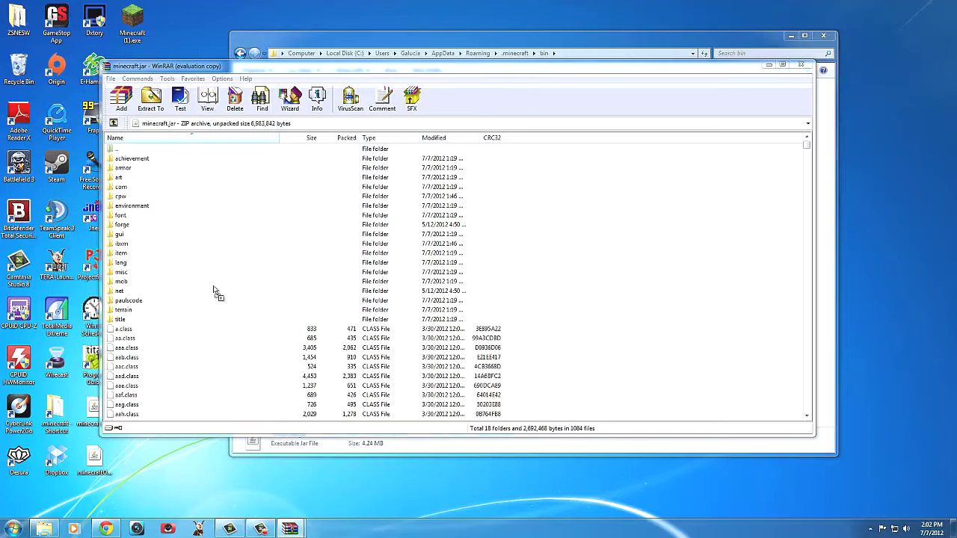
pyautogui.click(455, 334)
pyautogui.click(801, 66)
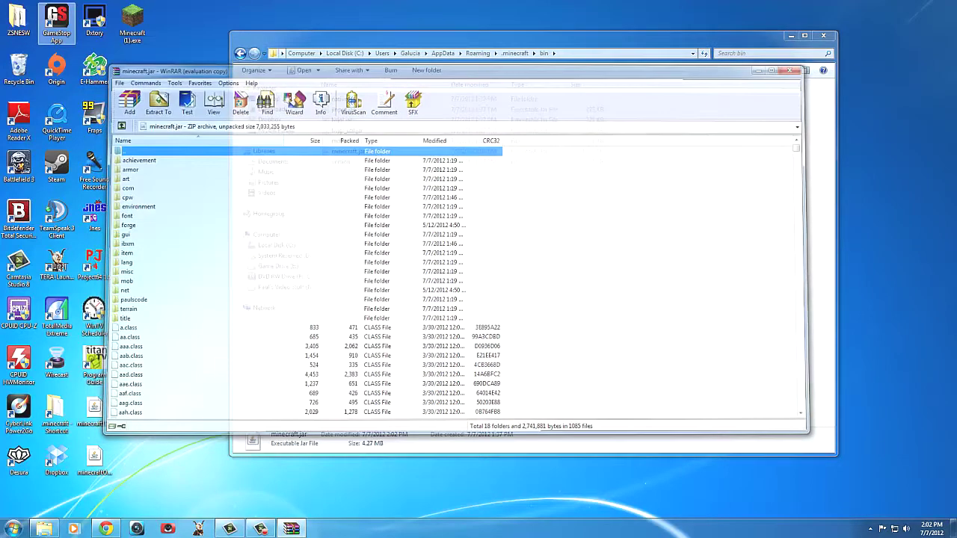
# Run Minecraft (1).exe and log in through the maximized launcher to reach the 1.2.5 title menu.
pyautogui.click(831, 38)
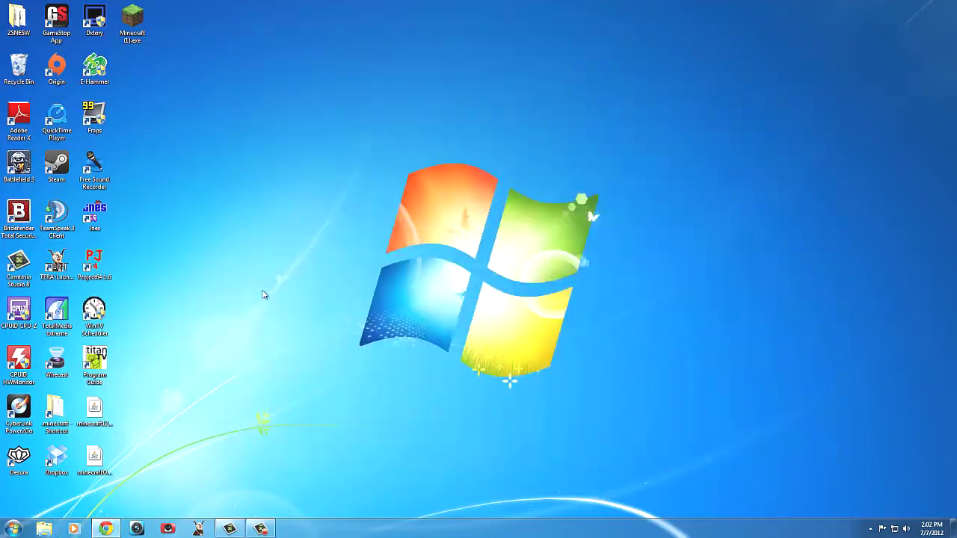
pyautogui.doubleClick(136, 30)
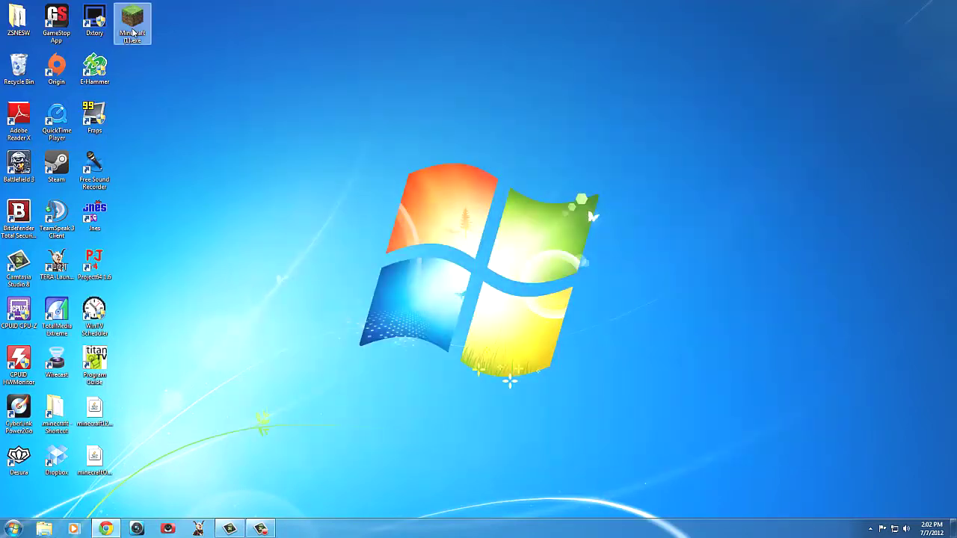
pyautogui.click(507, 274)
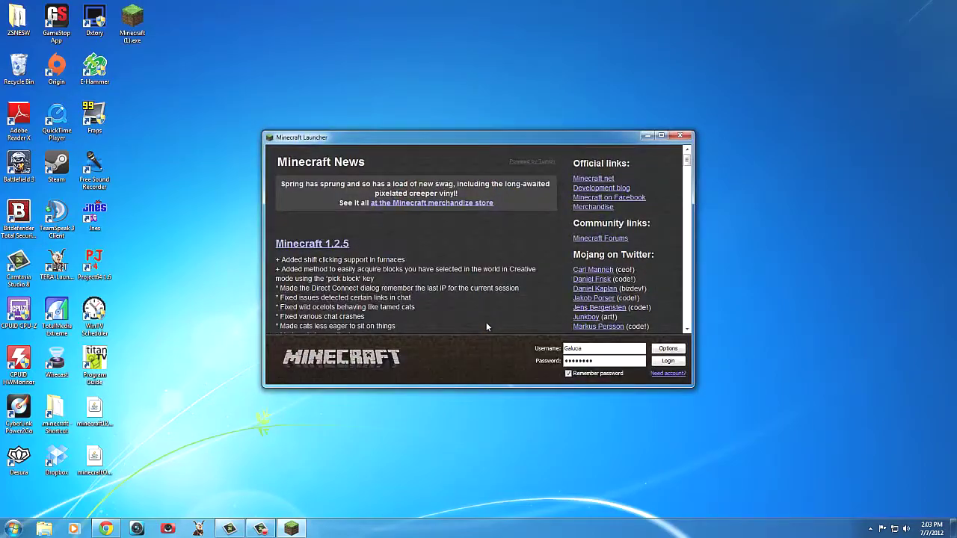
pyautogui.click(665, 135)
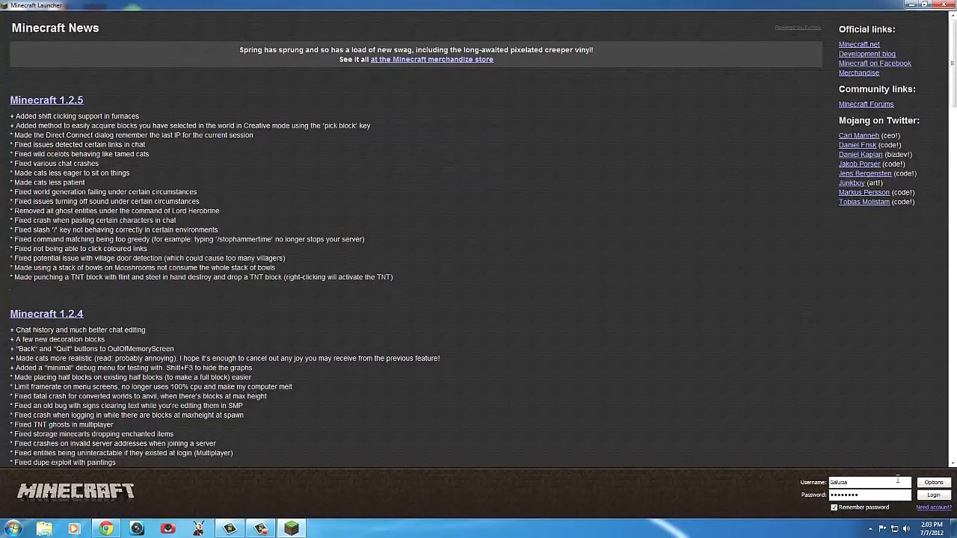
pyautogui.click(933, 495)
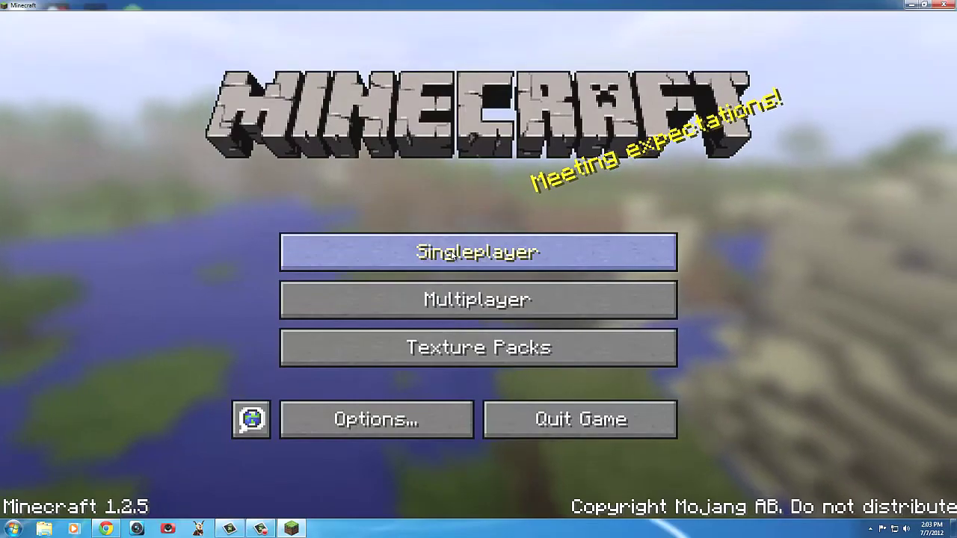
# Load the New World save from the singleplayer world list.
pyautogui.click(452, 251)
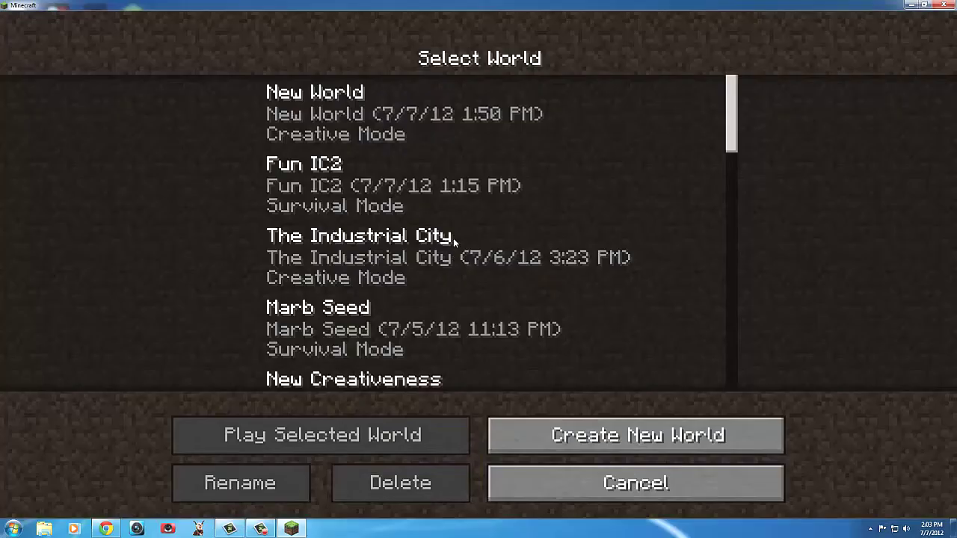
pyautogui.click(372, 129)
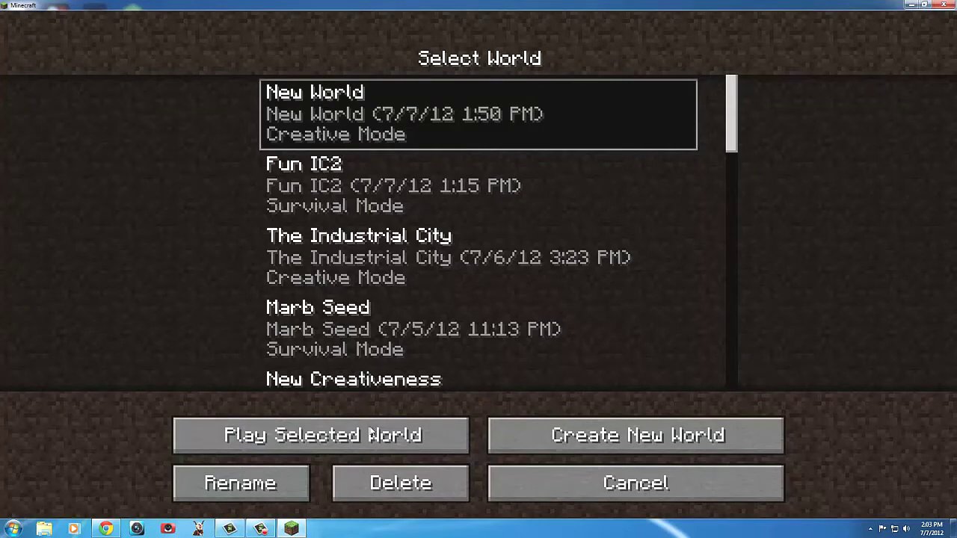
pyautogui.click(372, 432)
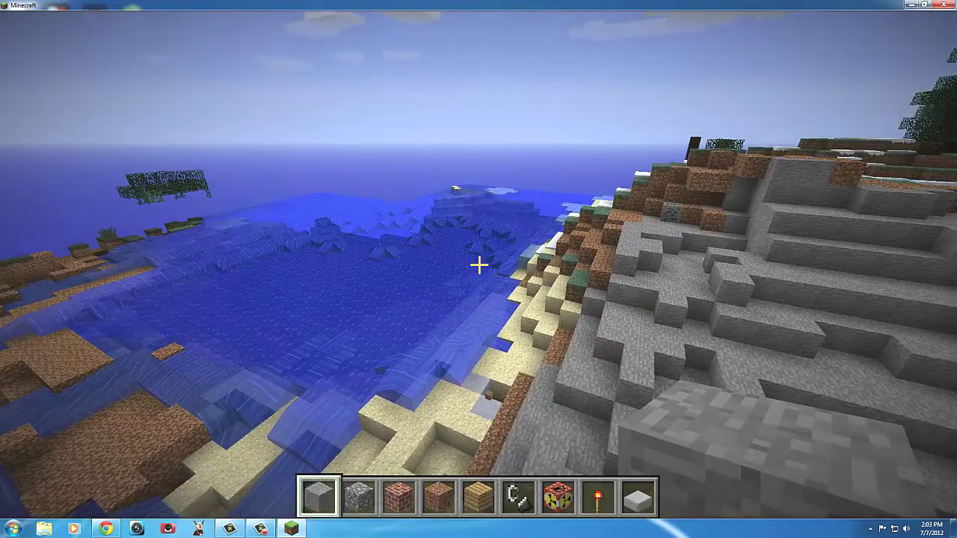
# In Options, lower Music to 5% and Sound to 10%.
pyautogui.press('Escape')
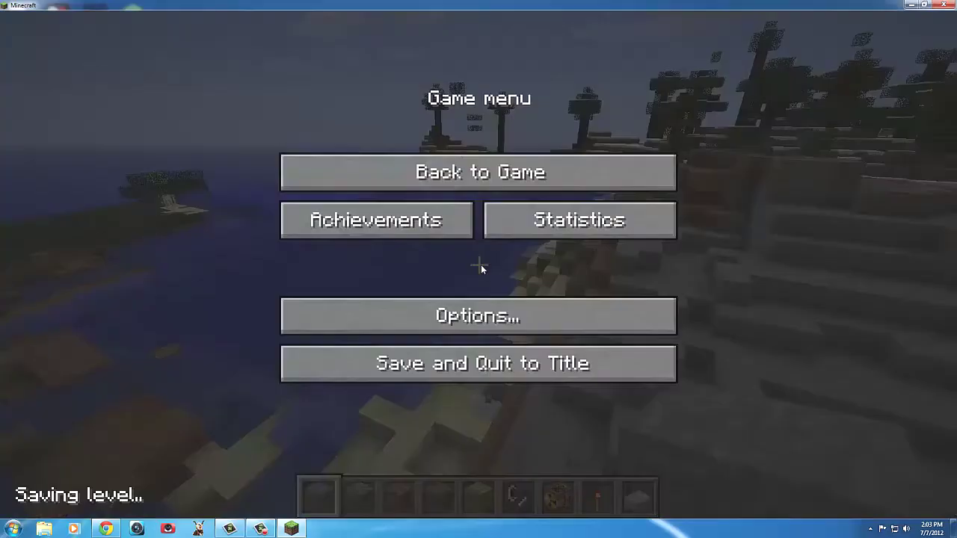
pyautogui.click(481, 312)
pyautogui.click(214, 106)
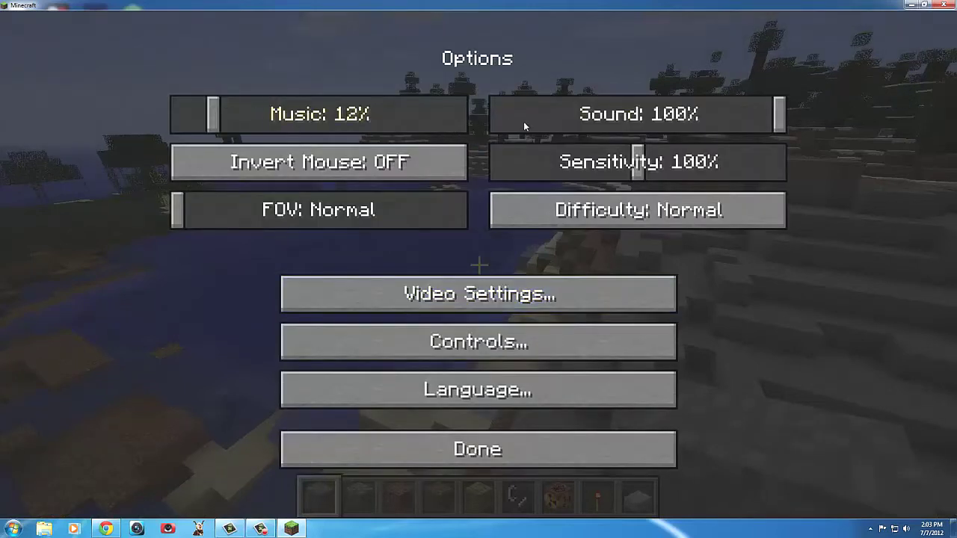
pyautogui.click(545, 121)
pyautogui.moveTo(544, 121); pyautogui.dragTo(526, 125)
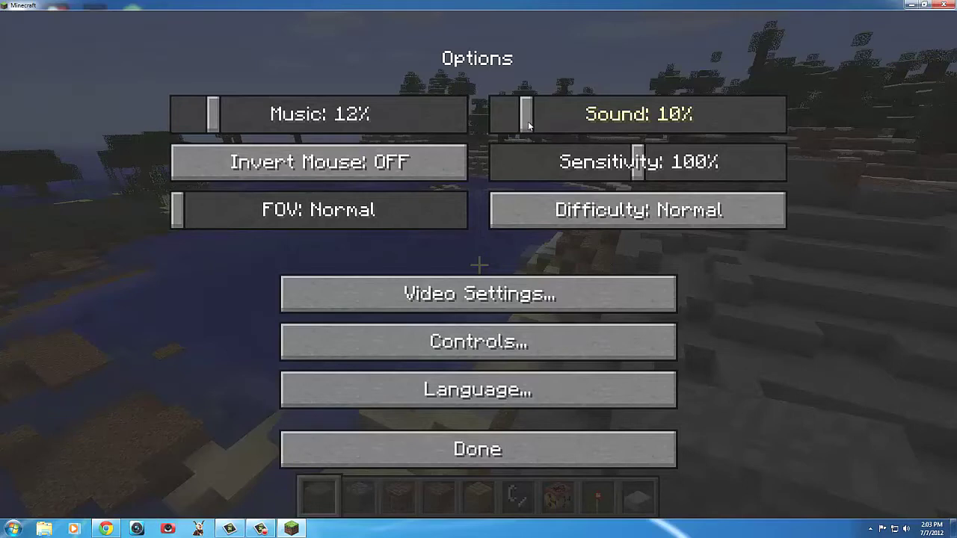
pyautogui.click(191, 107)
pyautogui.moveTo(192, 106); pyautogui.dragTo(194, 107)
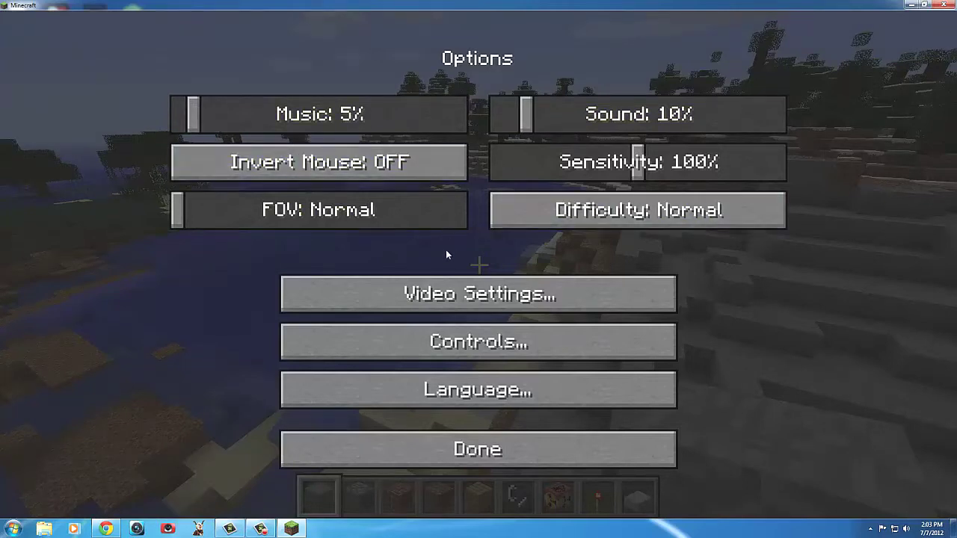
pyautogui.click(462, 292)
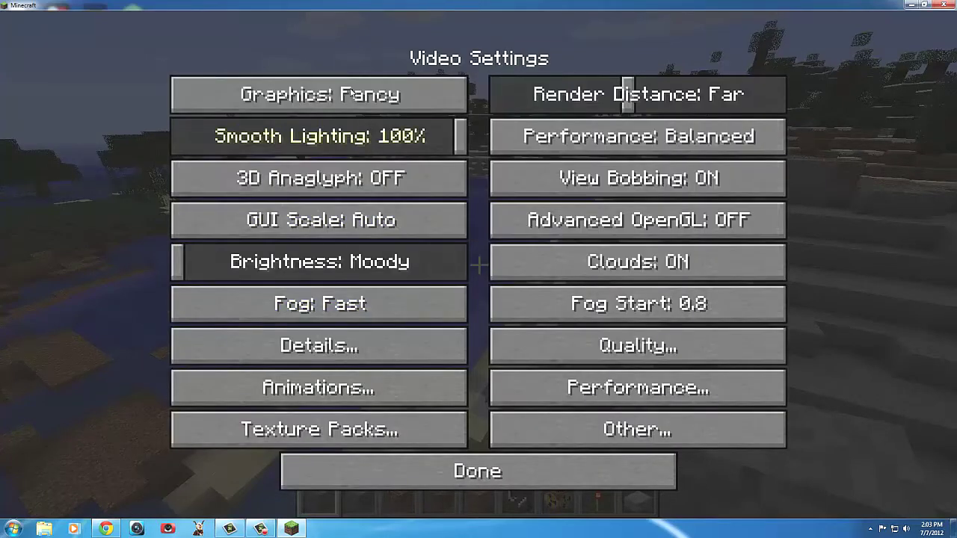
# Try several Render Distance values, settling the slider at Far +112.
pyautogui.moveTo(352, 91)
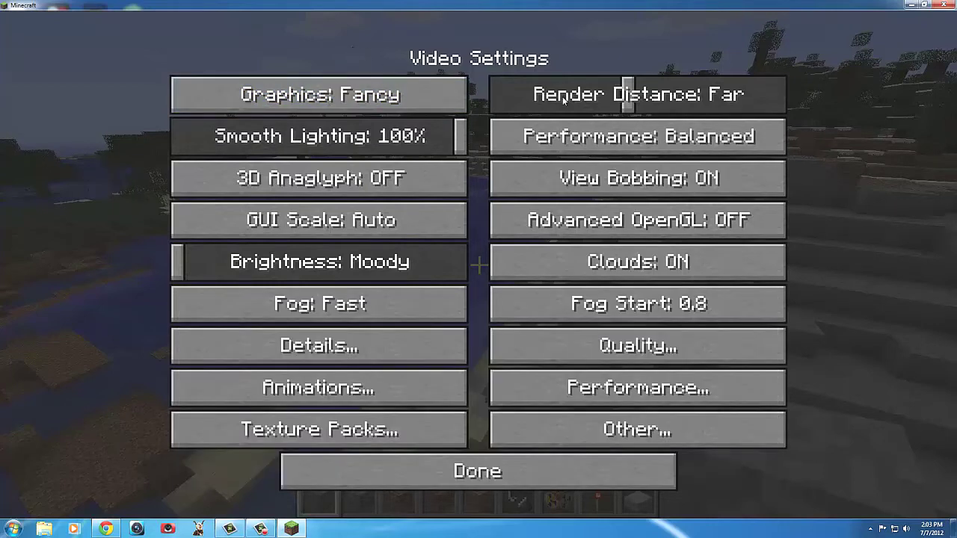
pyautogui.click(689, 105)
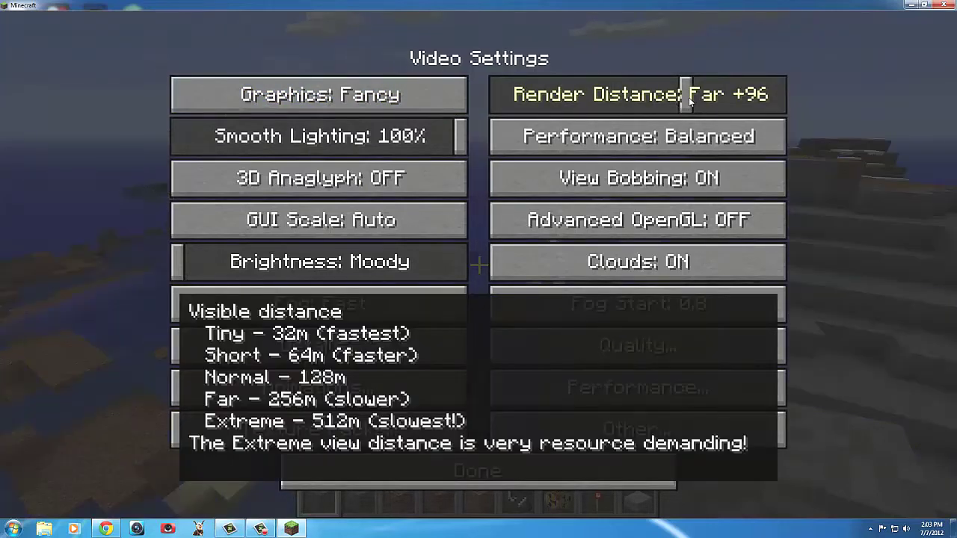
pyautogui.click(695, 103)
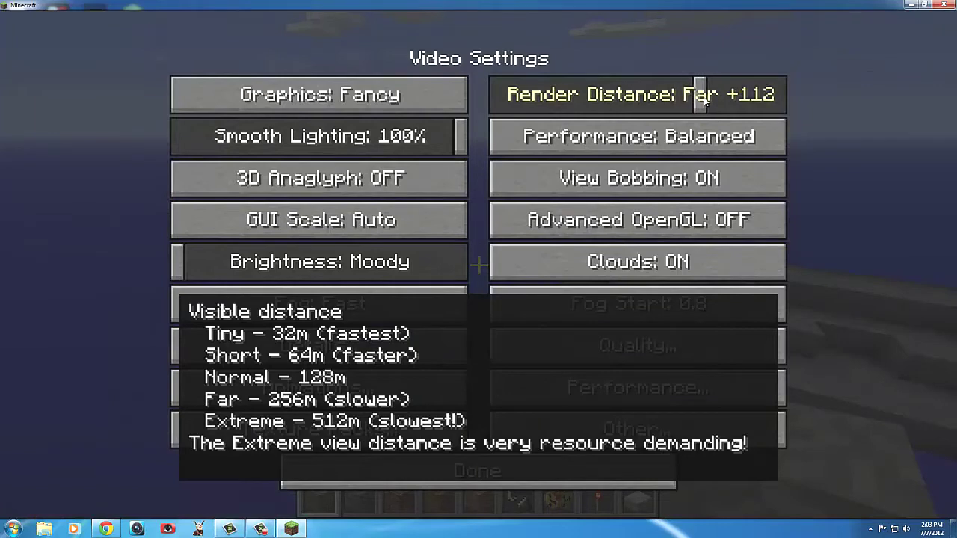
pyautogui.click(694, 100)
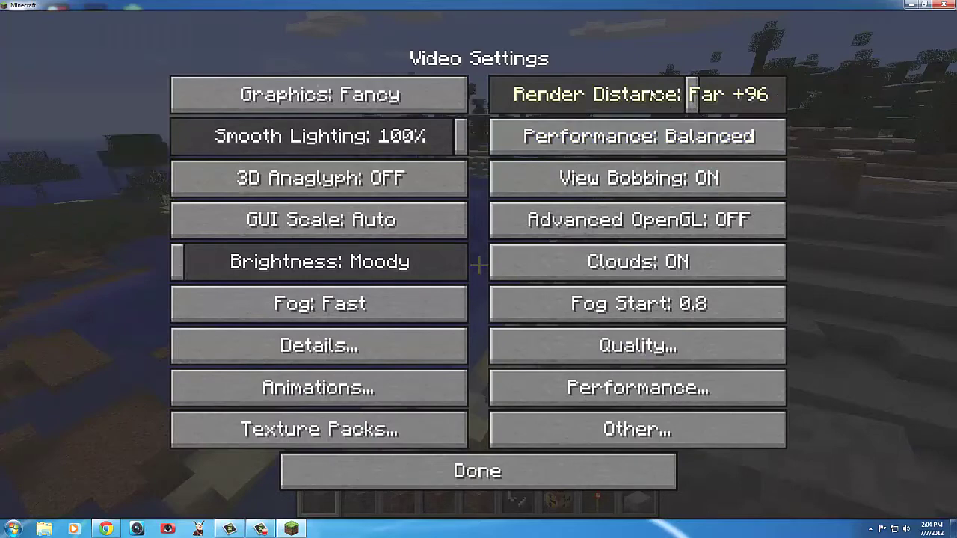
pyautogui.moveTo(652, 95)
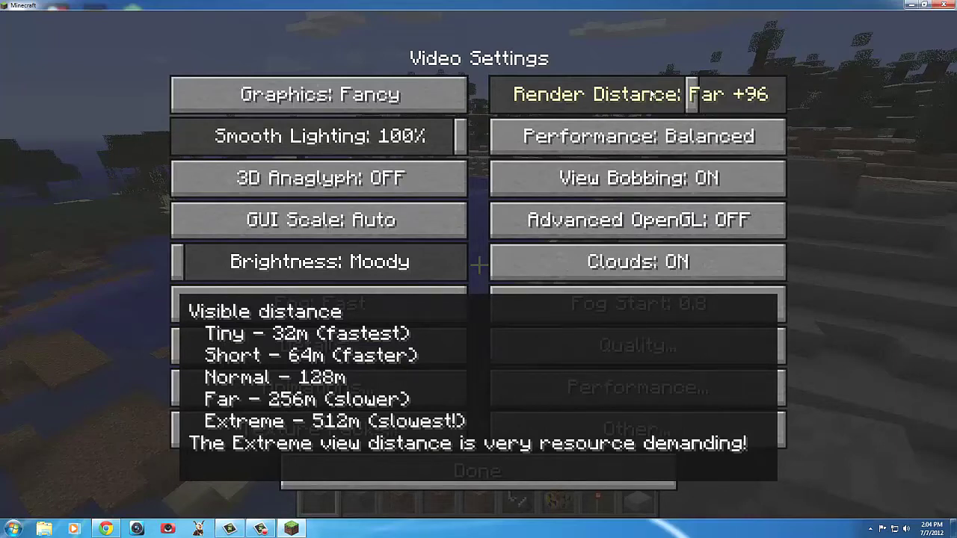
pyautogui.moveTo(701, 94); pyautogui.dragTo(787, 104)
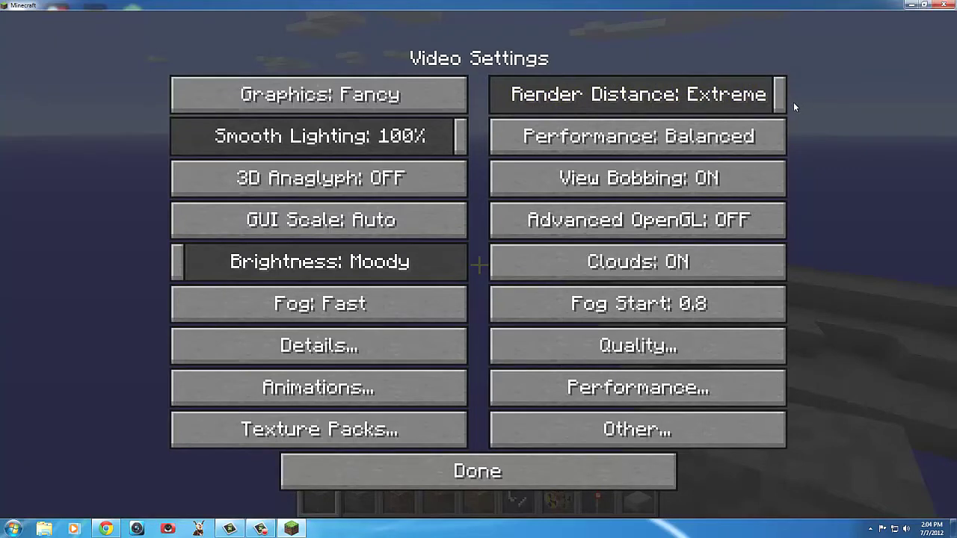
pyautogui.moveTo(780, 95); pyautogui.dragTo(749, 95)
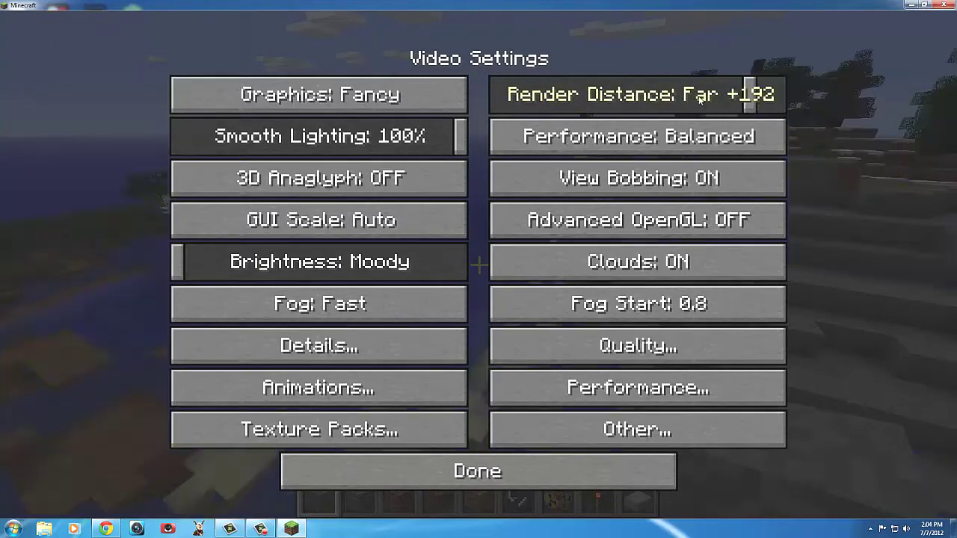
pyautogui.moveTo(679, 95)
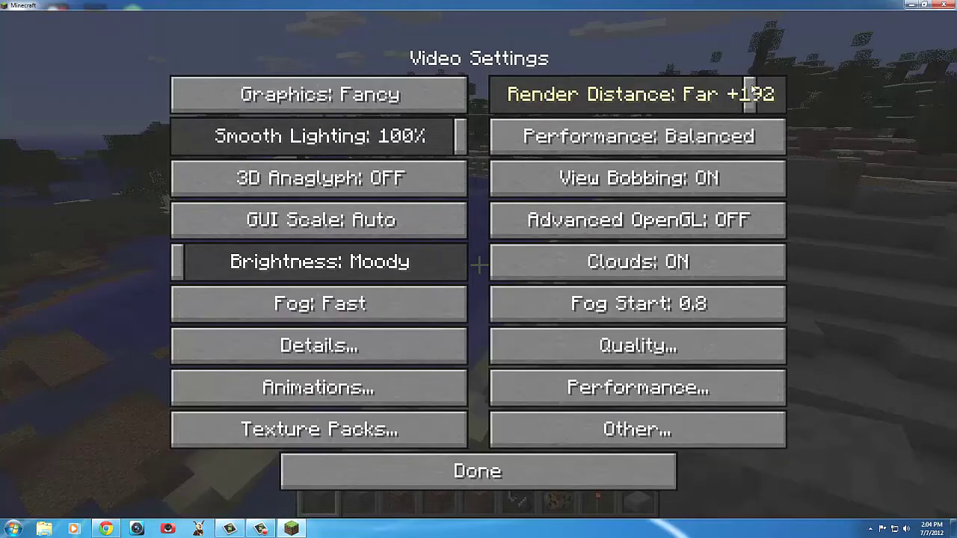
pyautogui.click(743, 90)
pyautogui.moveTo(743, 90); pyautogui.dragTo(700, 91)
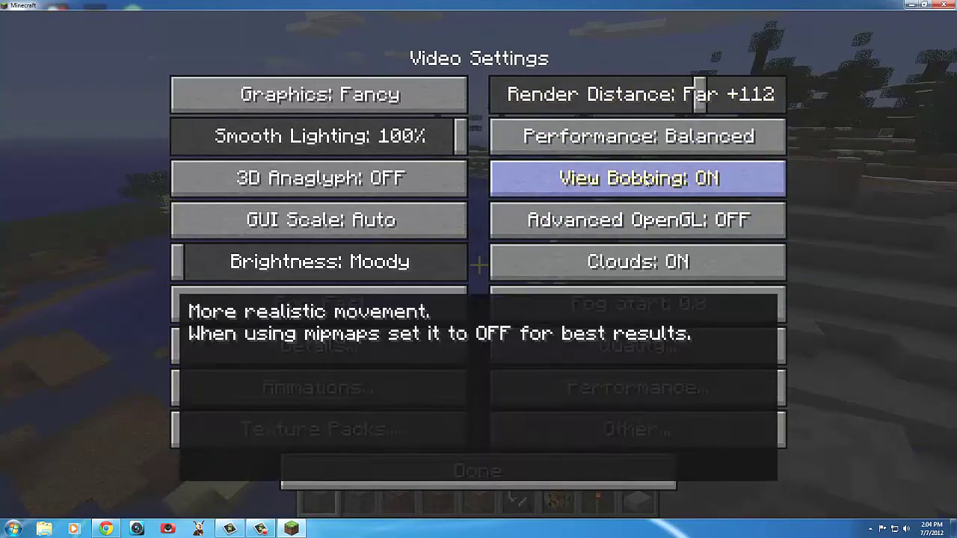
pyautogui.moveTo(634, 142)
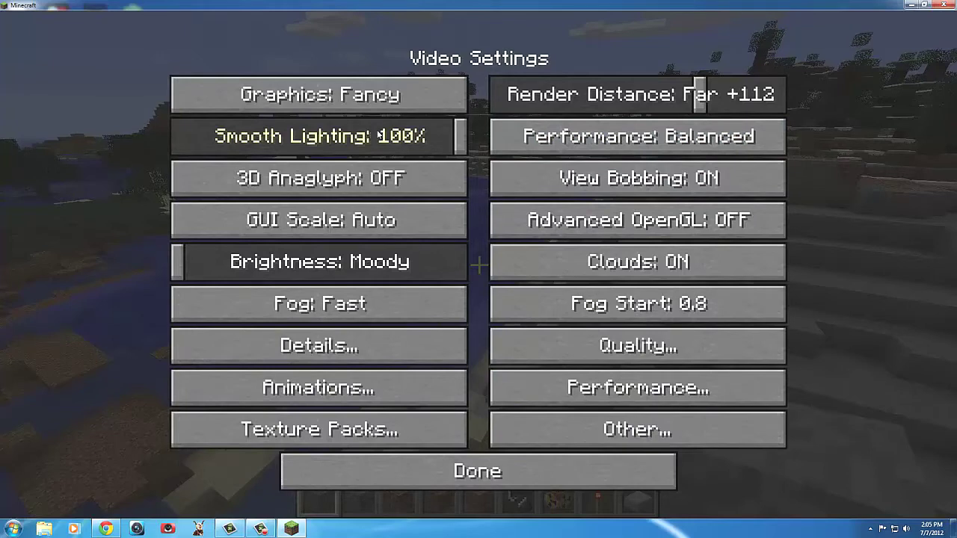
# Switch Advanced OpenGL from OFF to Fancy and raise Brightness from Moody to +50%.
pyautogui.moveTo(349, 185)
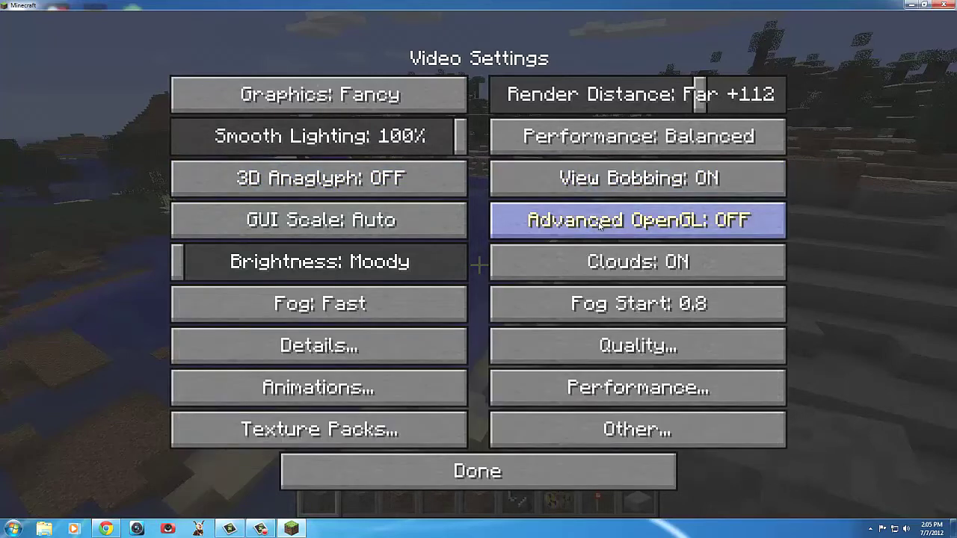
pyautogui.moveTo(601, 227)
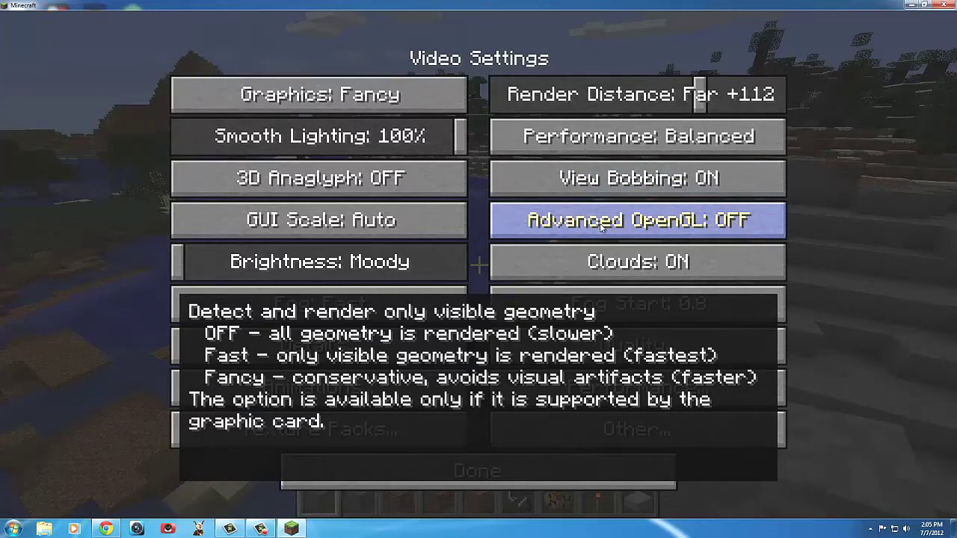
pyautogui.click(600, 221)
pyautogui.click(601, 222)
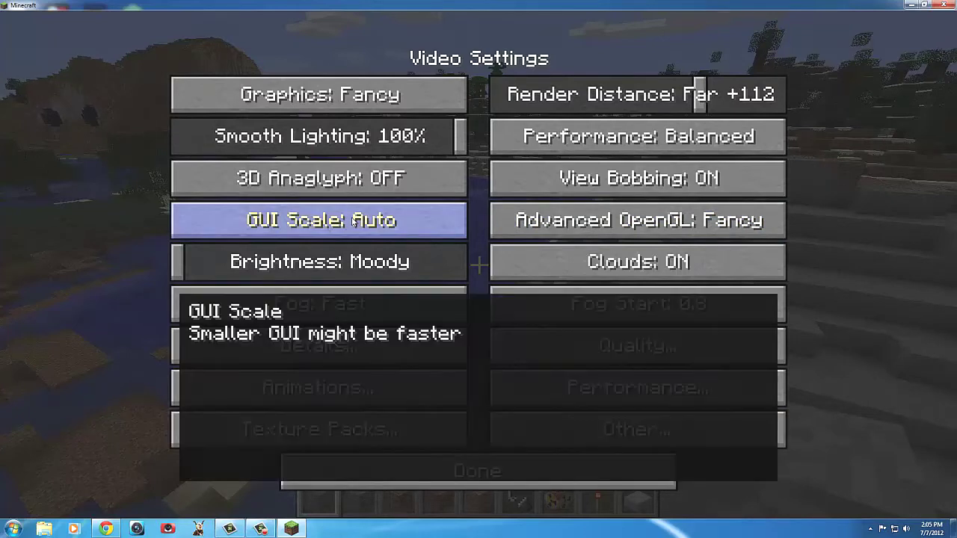
pyautogui.moveTo(334, 262); pyautogui.dragTo(319, 262)
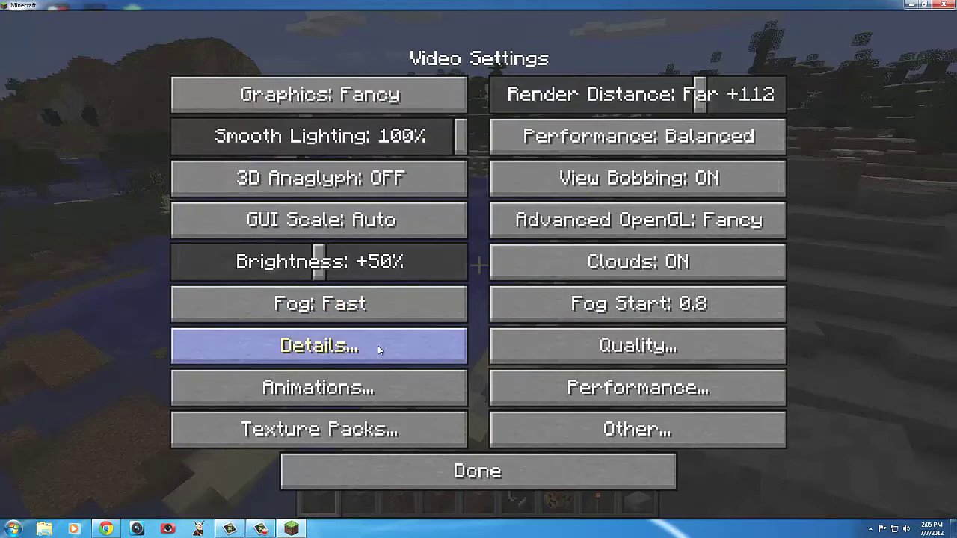
pyautogui.click(377, 345)
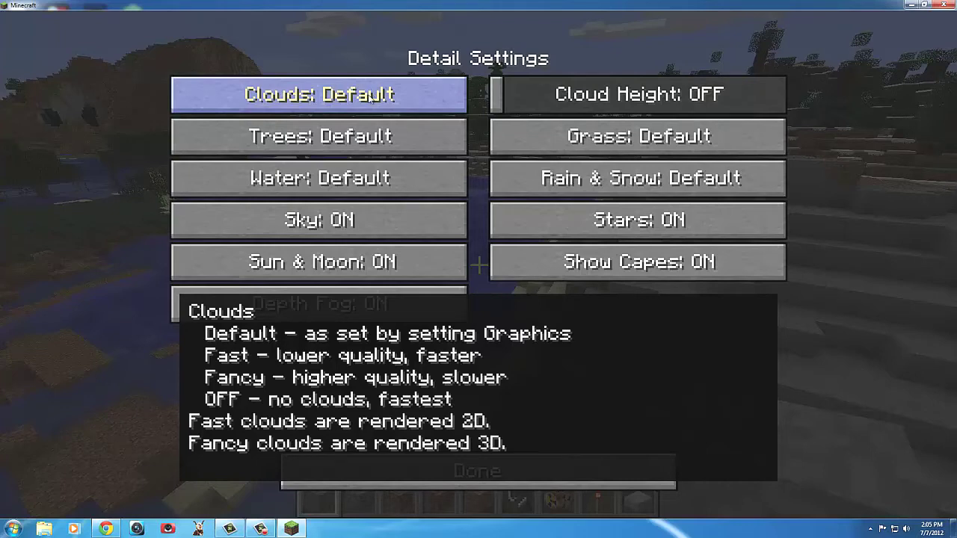
# Cycle Clouds through Fast, Fancy and OFF, ending back at Default.
pyautogui.click(372, 97)
pyautogui.click(372, 98)
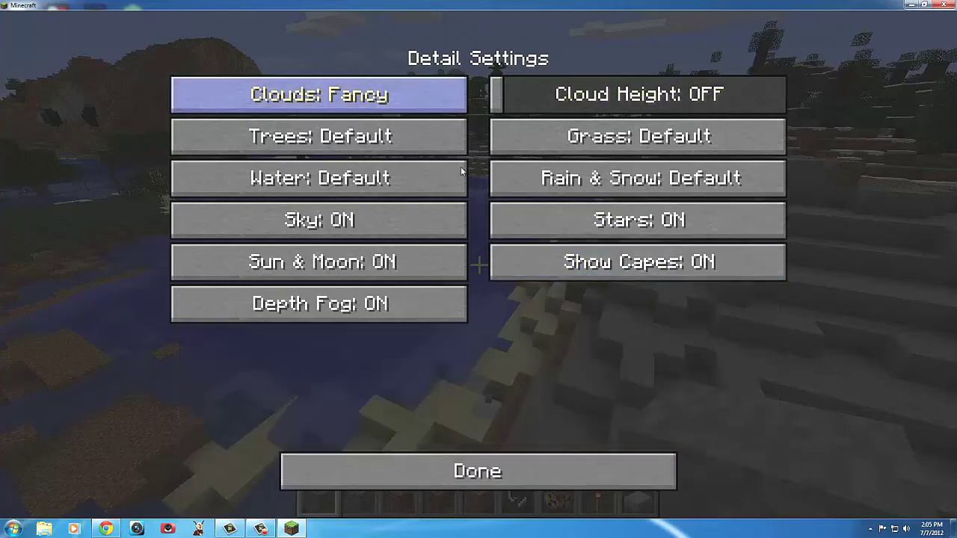
pyautogui.click(389, 102)
pyautogui.click(386, 97)
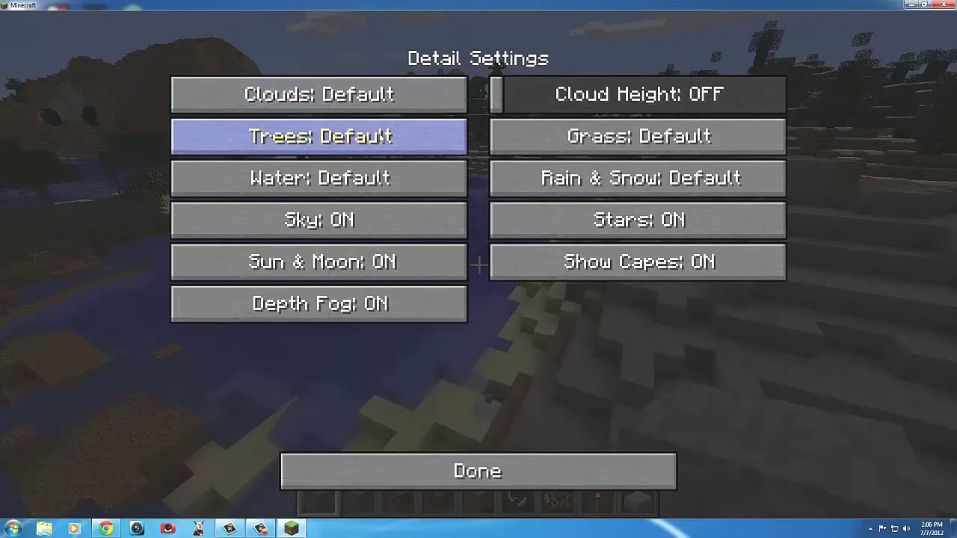
# Read the help for each Detail Settings option without changing any, then return to Video Settings.
pyautogui.moveTo(376, 102)
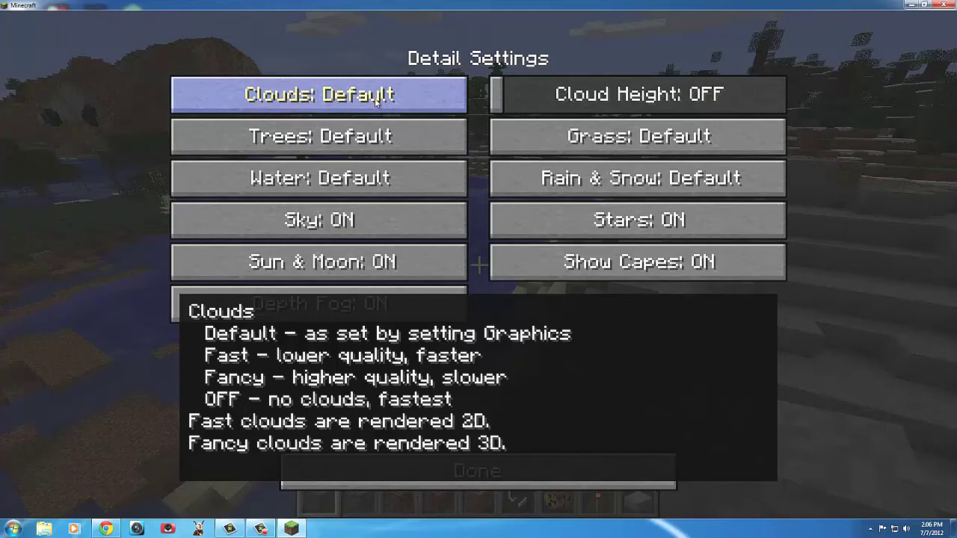
pyautogui.moveTo(591, 135)
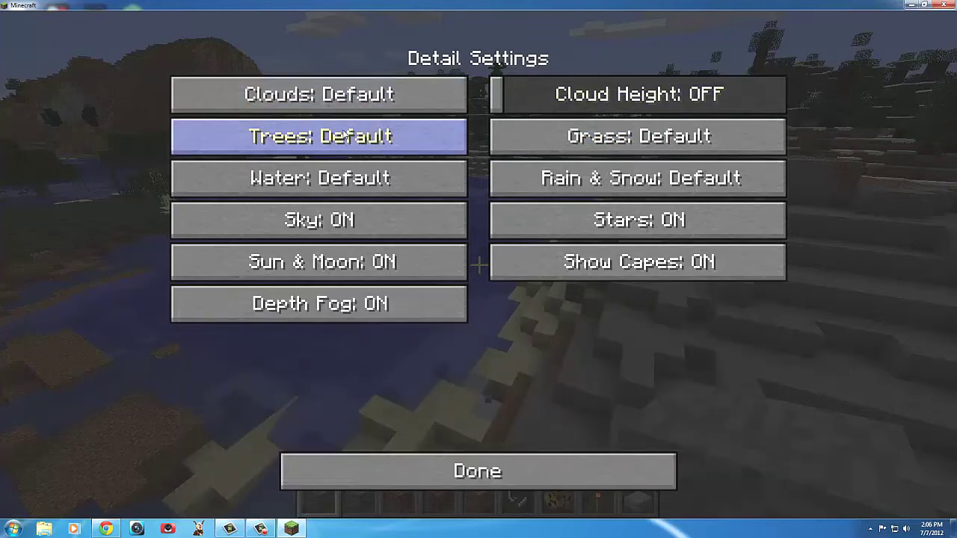
pyautogui.moveTo(346, 135)
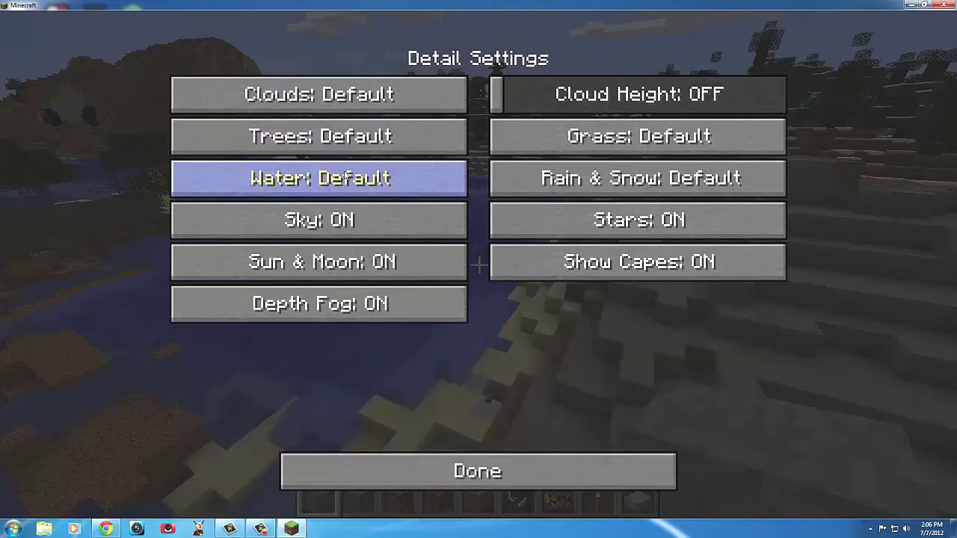
pyautogui.moveTo(349, 178)
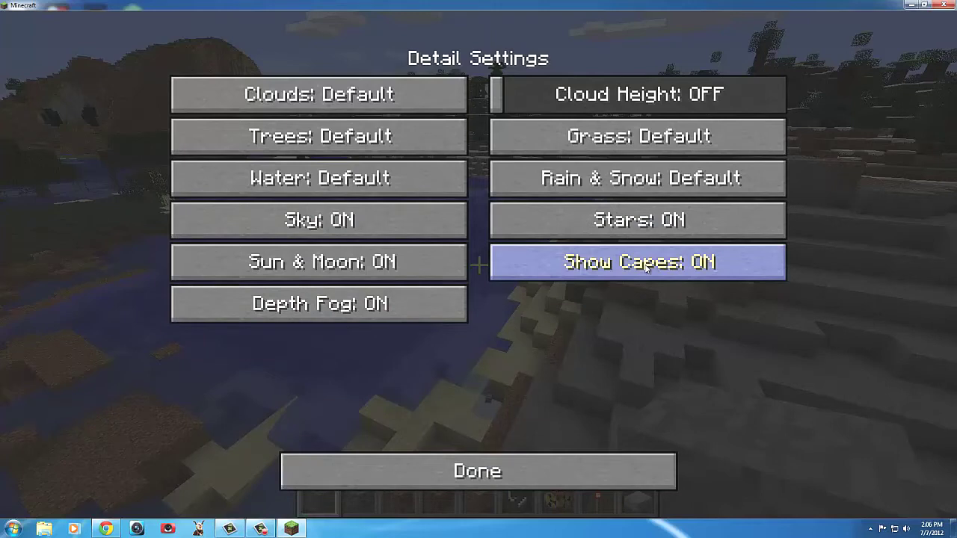
pyautogui.moveTo(647, 268)
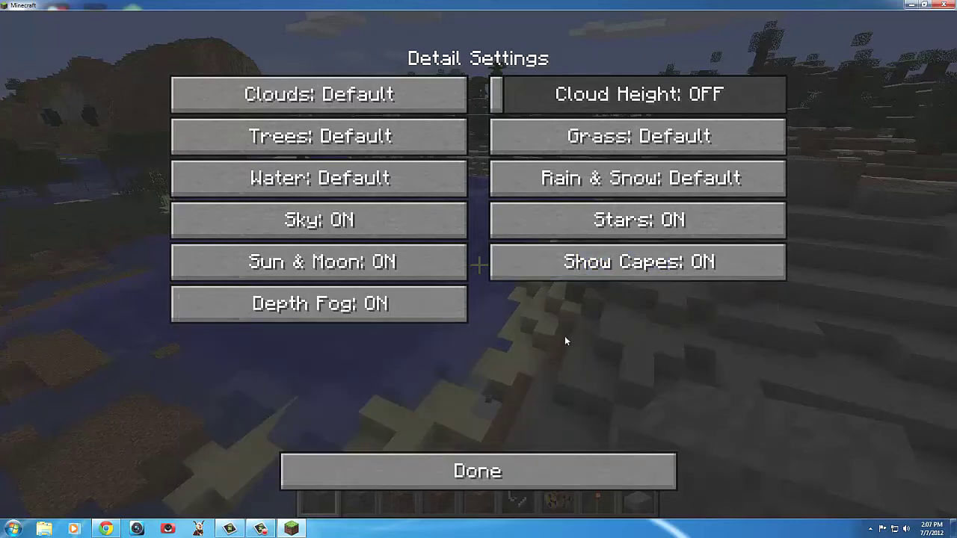
pyautogui.click(478, 471)
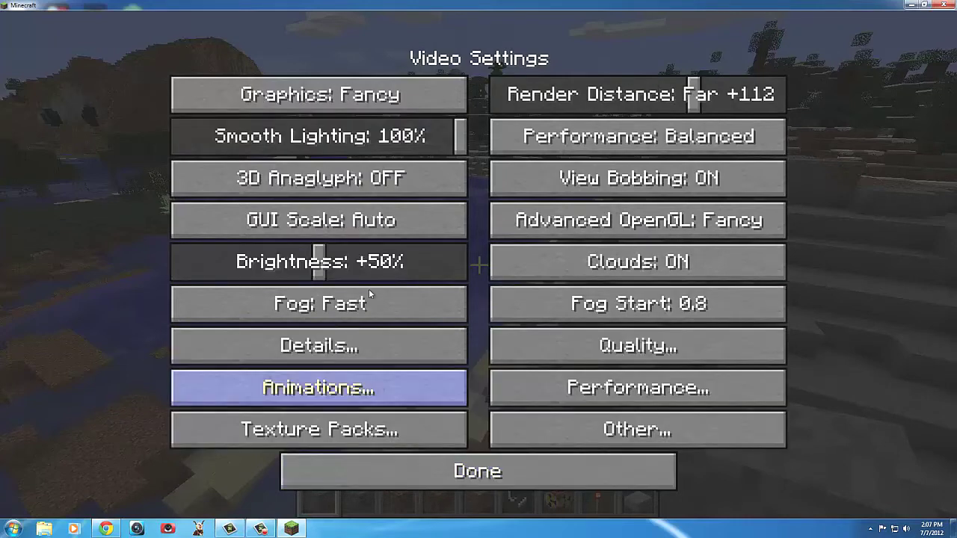
# In Quality Settings, raise Mipmap Level from off to Max and switch Mipmap Type from Nearest to Linear.
pyautogui.click(540, 355)
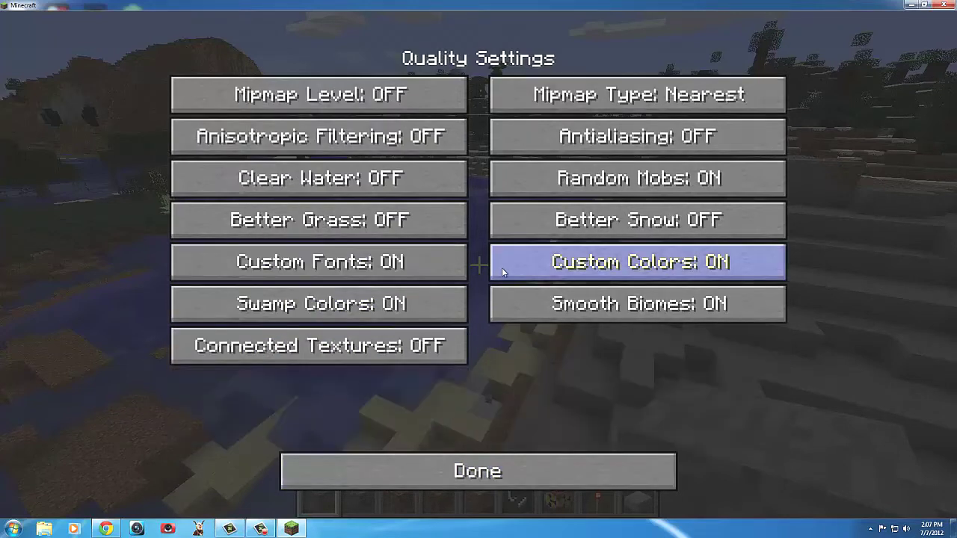
pyautogui.moveTo(388, 103)
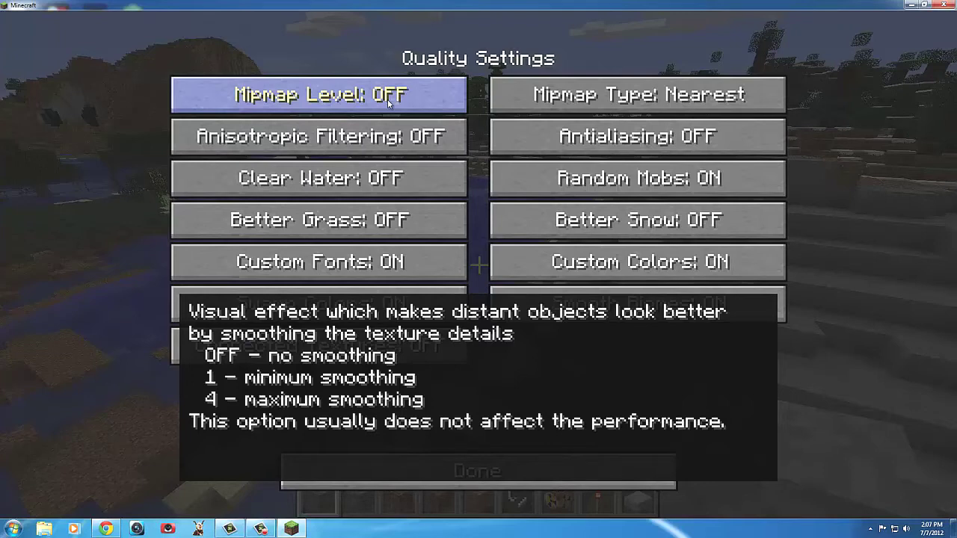
pyautogui.click(388, 103)
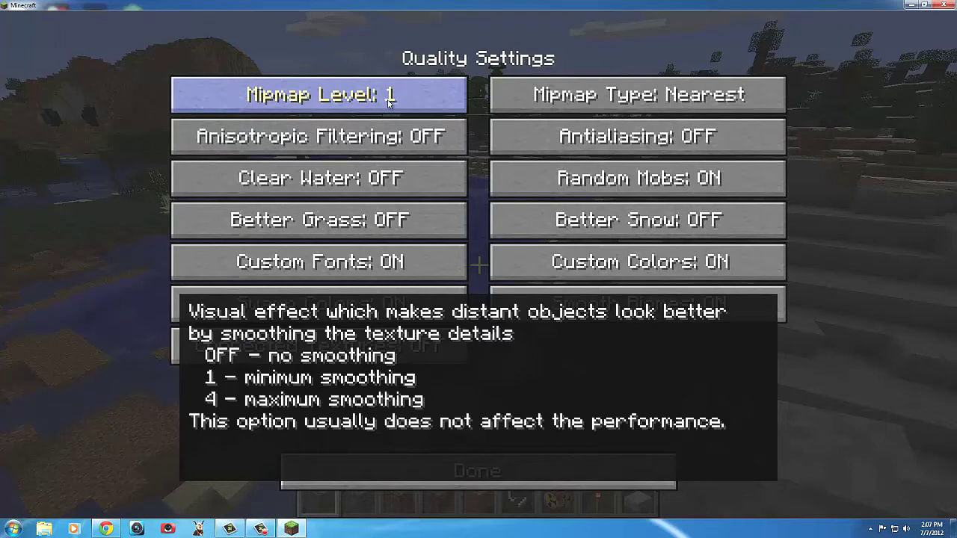
pyautogui.click(388, 103)
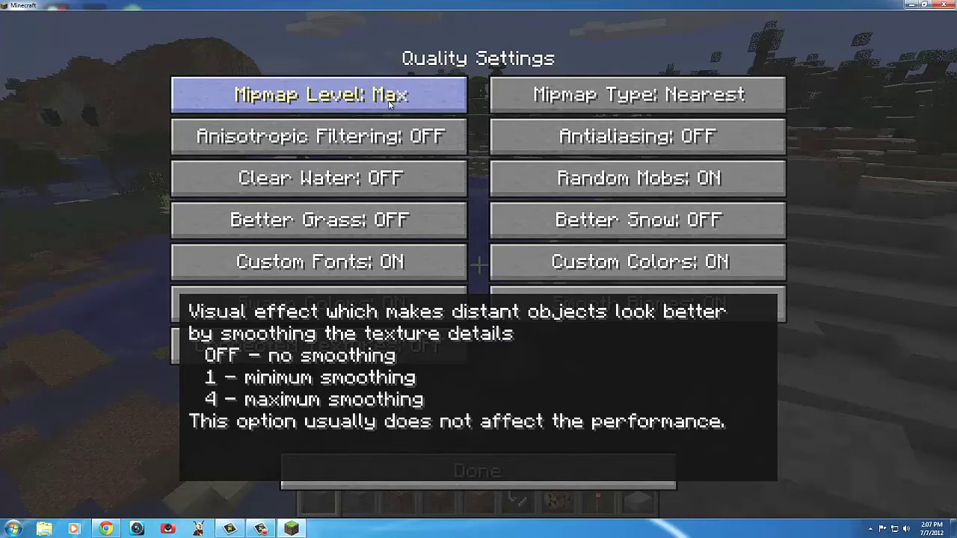
pyautogui.click(621, 103)
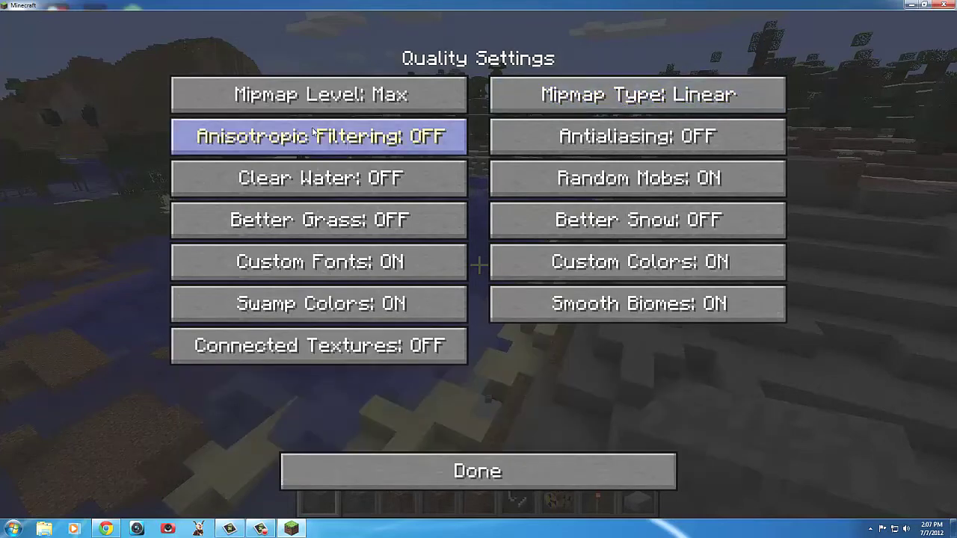
# In Quality Settings, step Anisotropic Filtering up to 8 and Antialiasing from OFF to 8.
pyautogui.moveTo(317, 137)
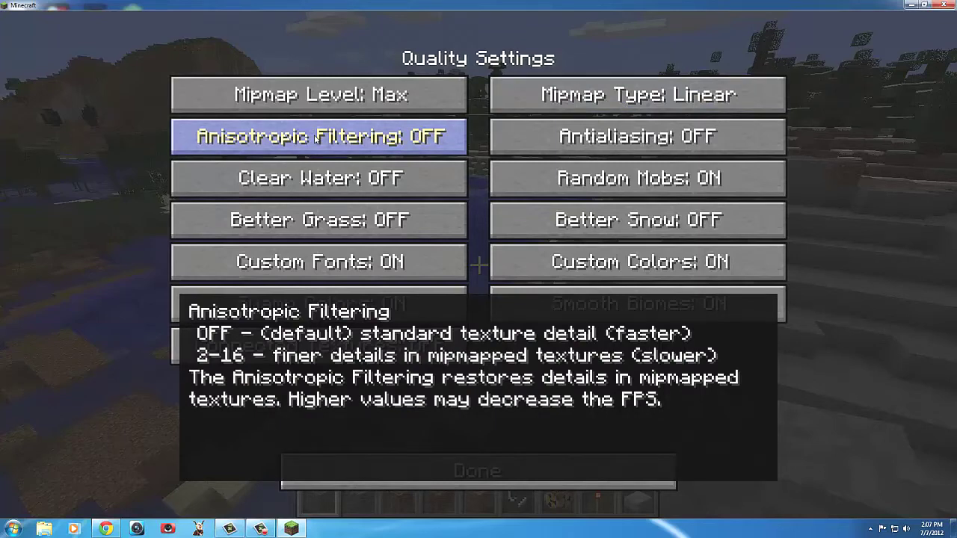
pyautogui.click(318, 136)
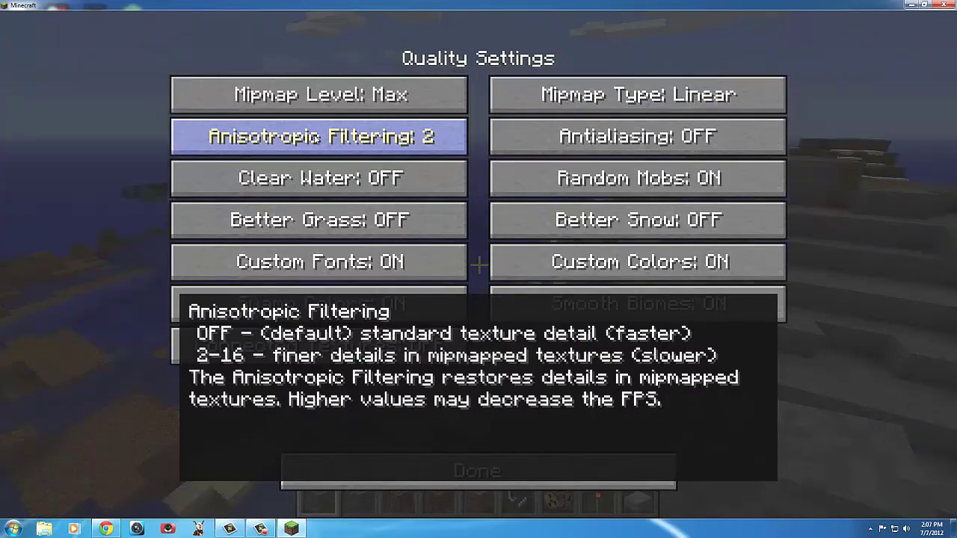
pyautogui.click(317, 137)
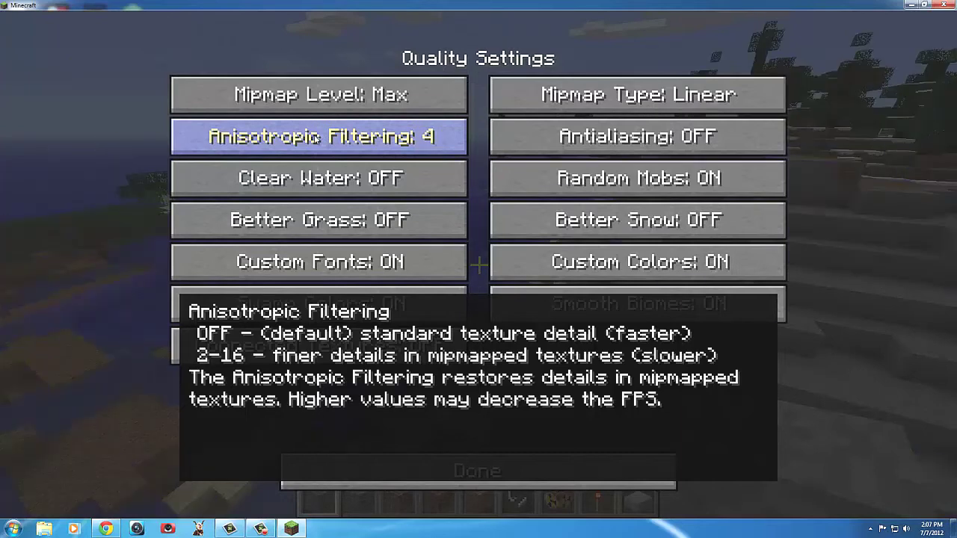
pyautogui.click(317, 137)
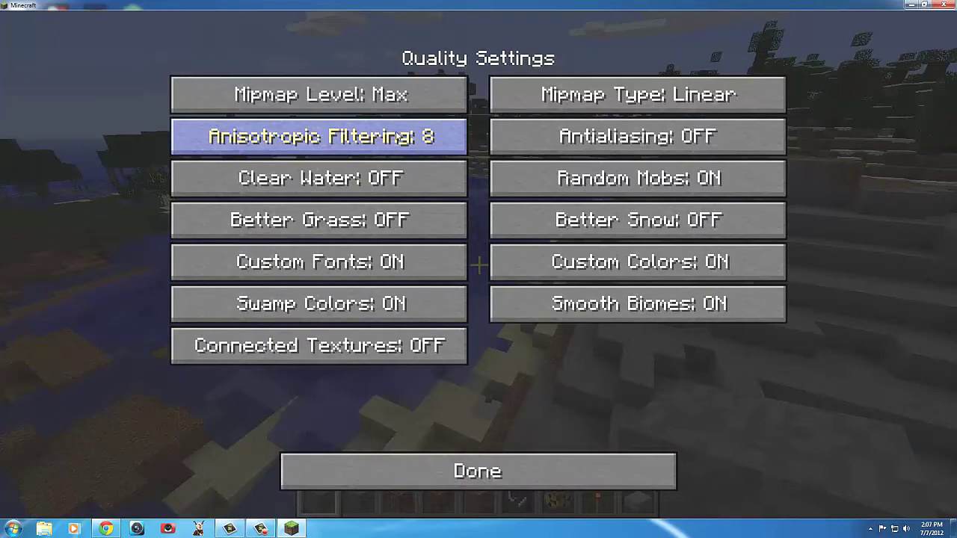
pyautogui.moveTo(578, 135)
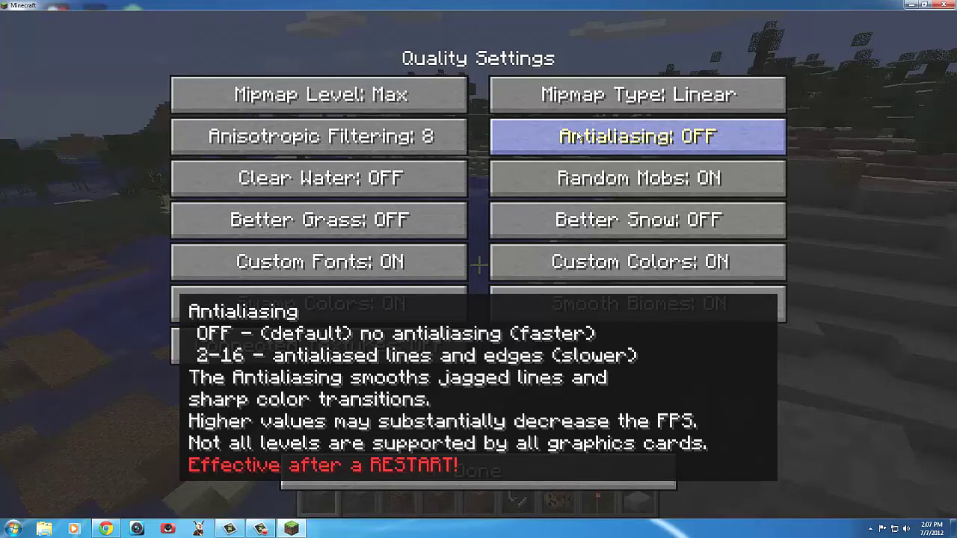
pyautogui.click(578, 135)
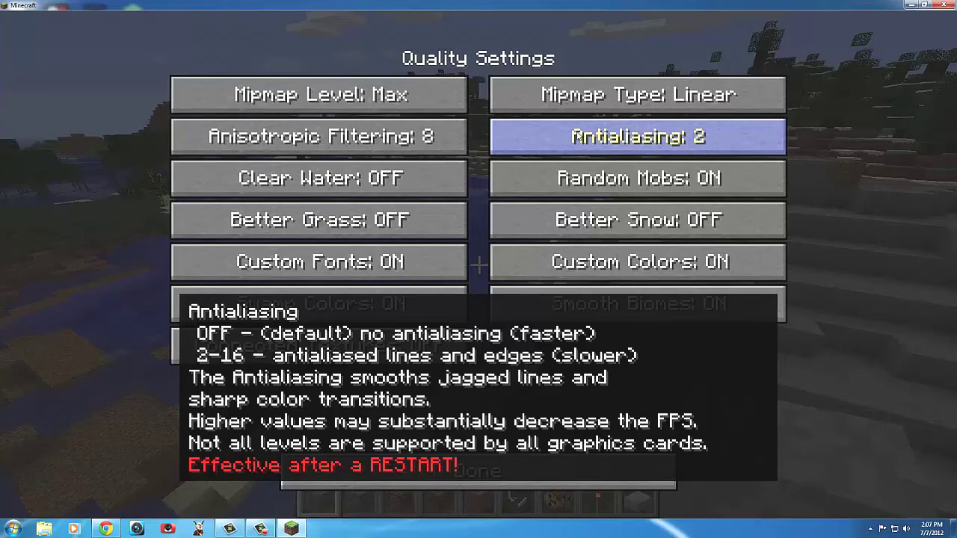
pyautogui.click(578, 136)
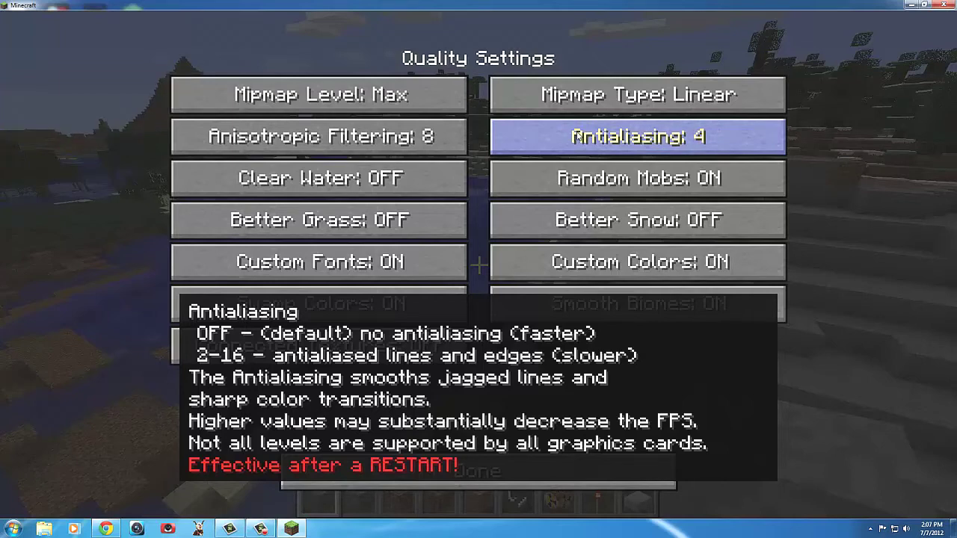
pyautogui.click(580, 137)
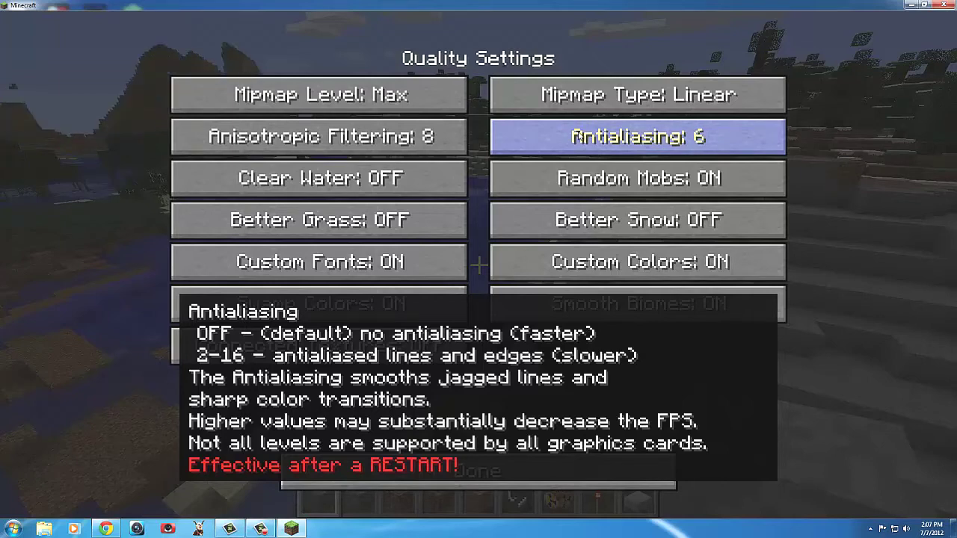
pyautogui.click(580, 136)
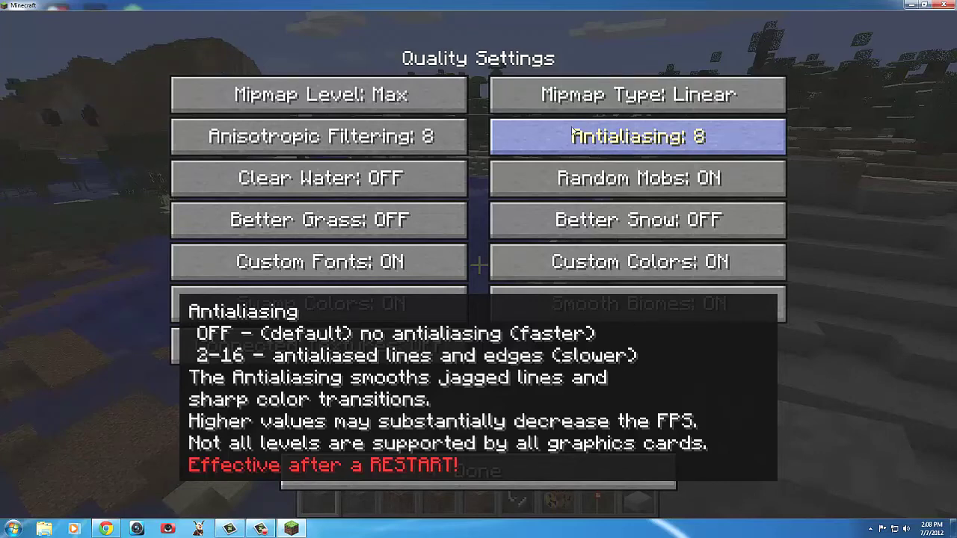
pyautogui.moveTo(423, 179)
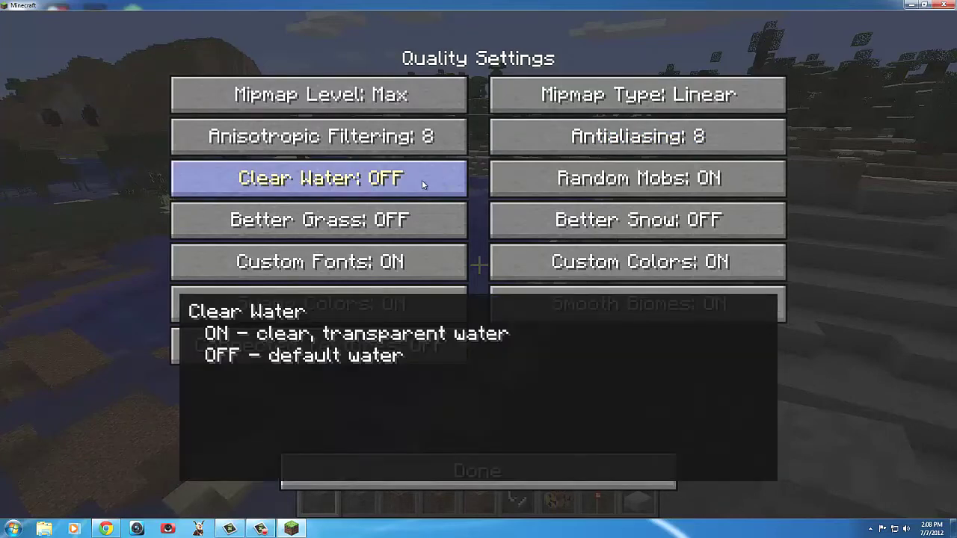